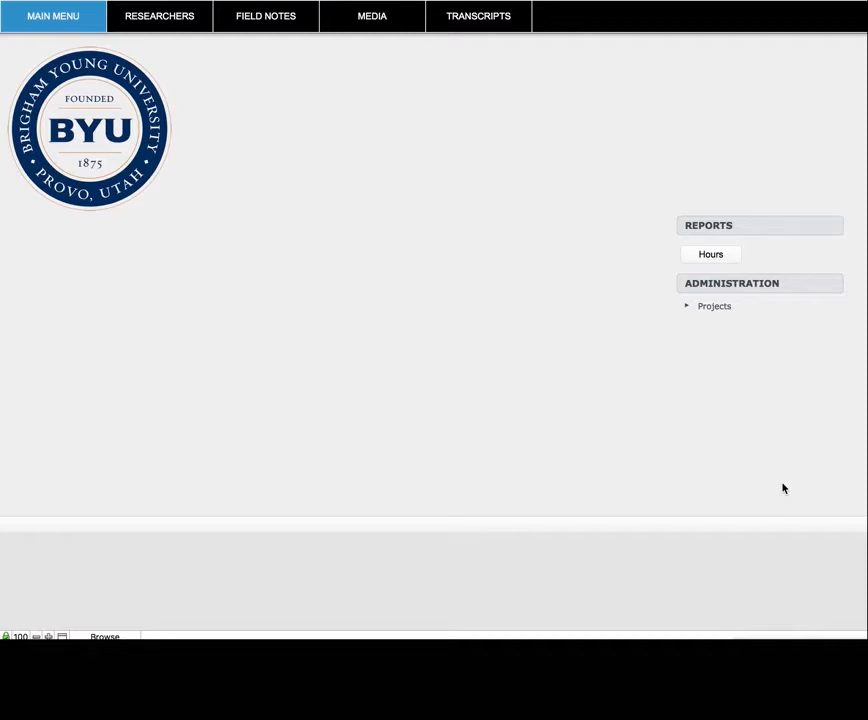
# Switch from the Main Menu to the Researchers layout, showing record 1 of 83
pyautogui.click(164, 22)
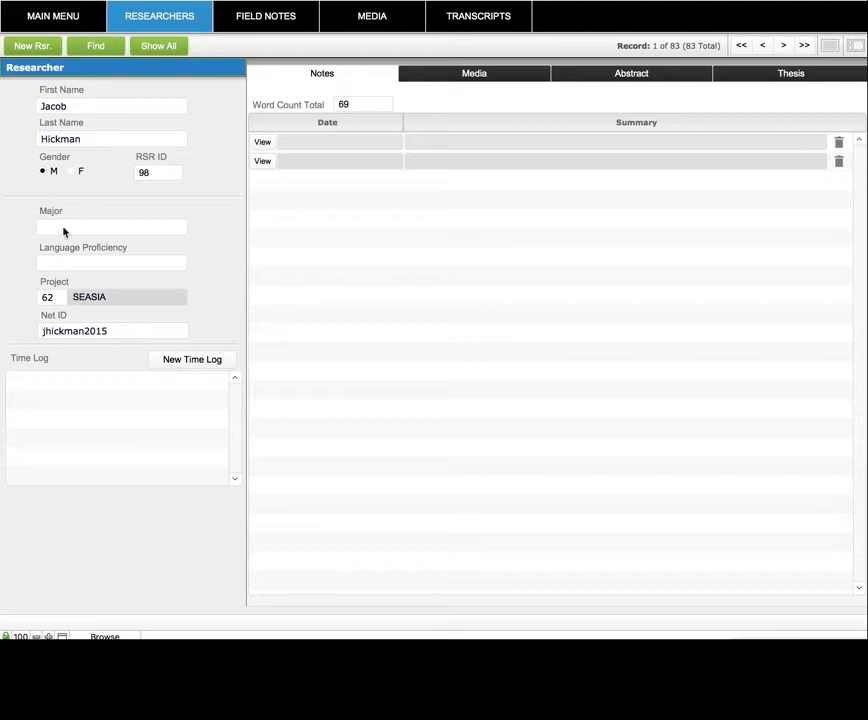
# Browse the Field Notes and Media layouts, ending on Transcripts record 1 of 56
pyautogui.click(263, 18)
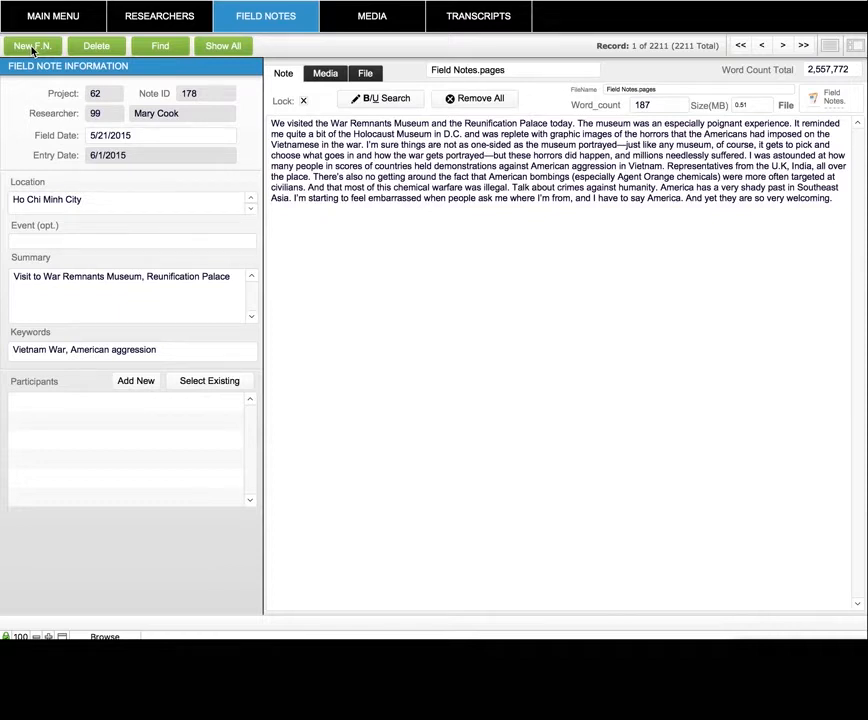
pyautogui.click(373, 18)
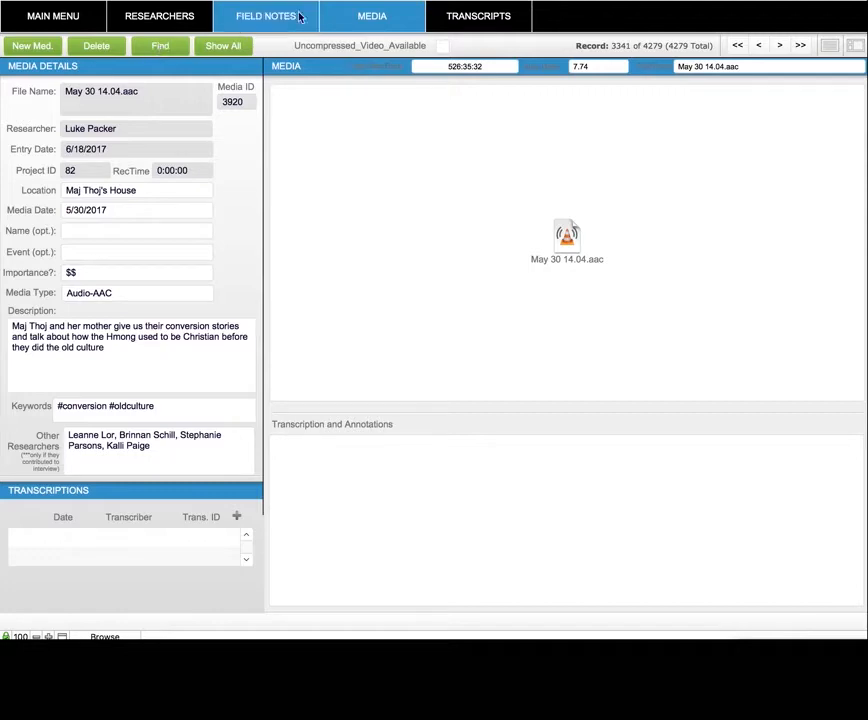
pyautogui.click(470, 16)
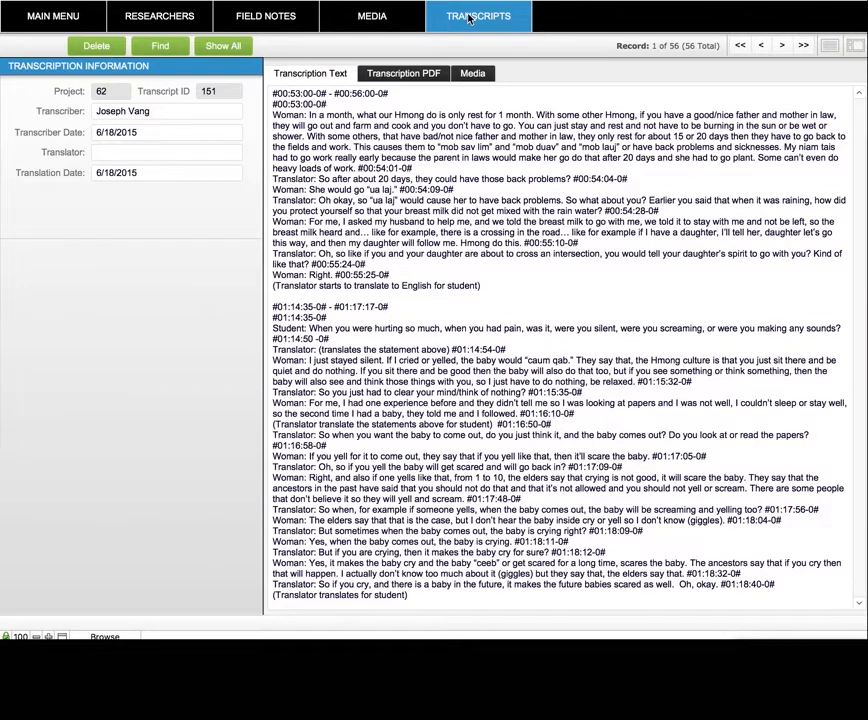
pyautogui.scroll(-1, 415, 218)
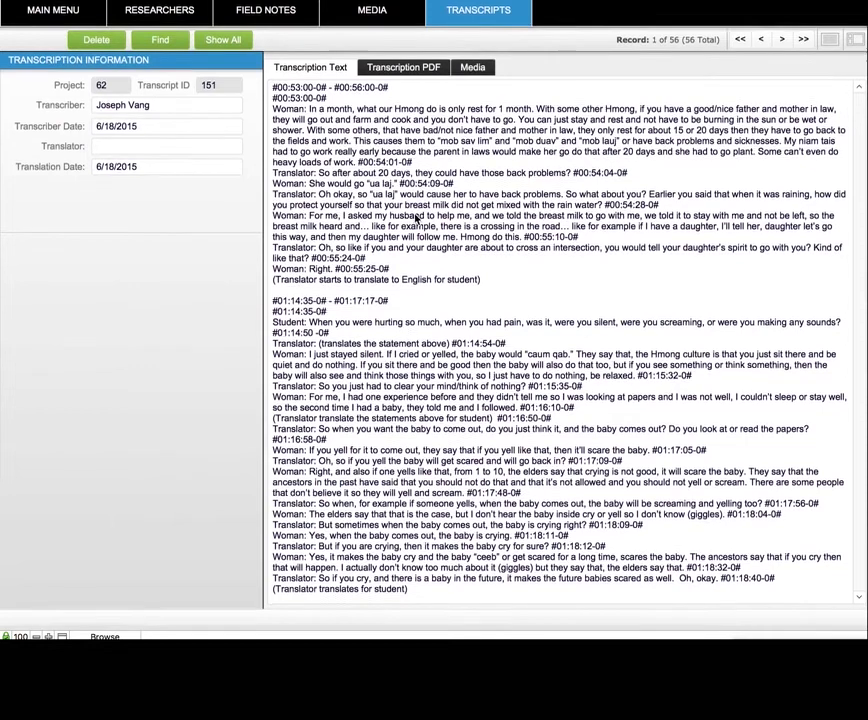
pyautogui.scroll(1, 416, 220)
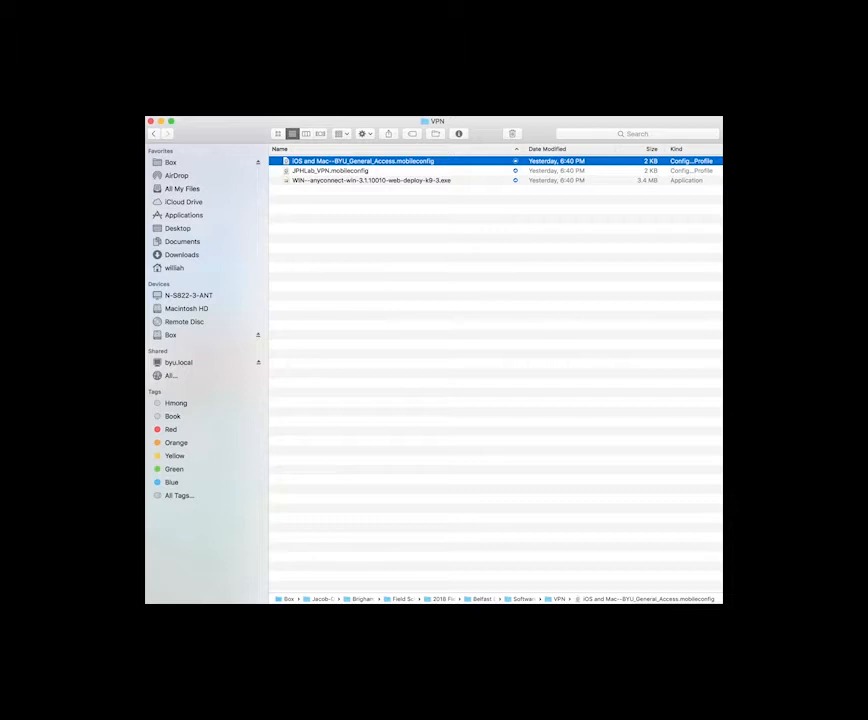
# Navigate from Belfast Box Files into Software > VPN and open the iOS and Mac VPN profile
pyautogui.click(153, 134)
pyautogui.click(153, 134)
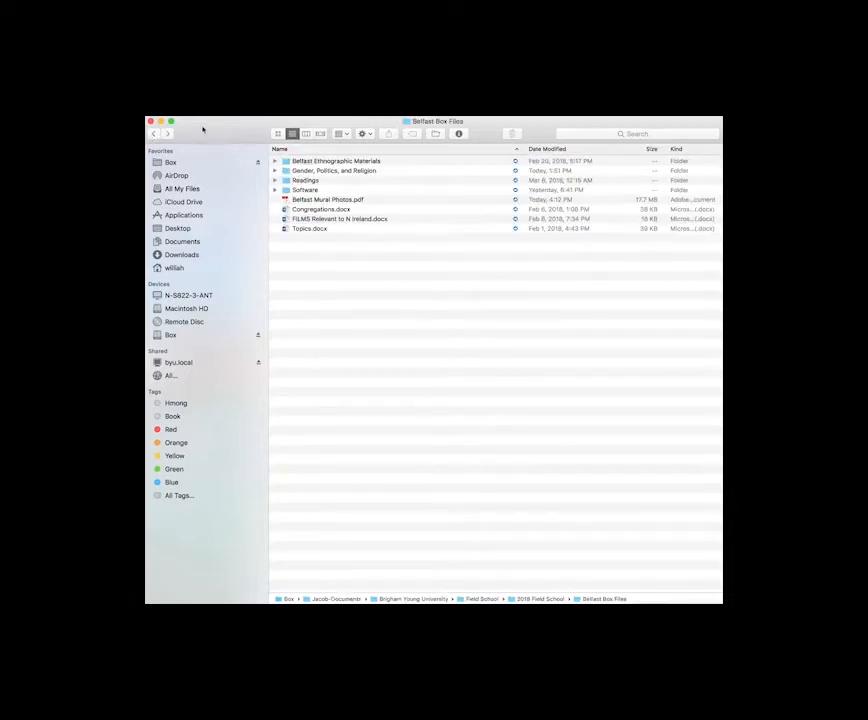
pyautogui.doubleClick(318, 189)
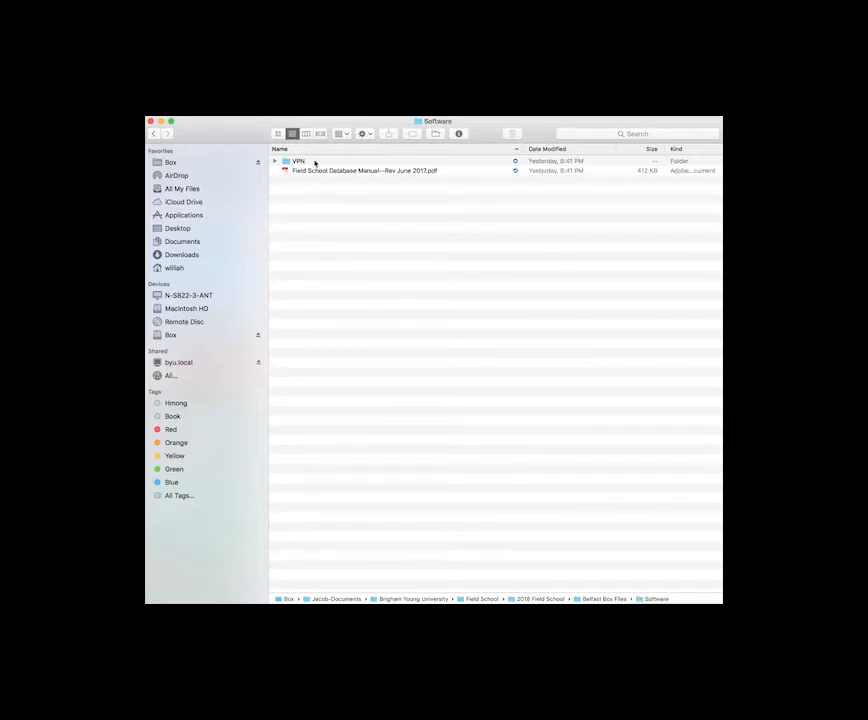
pyautogui.doubleClick(315, 163)
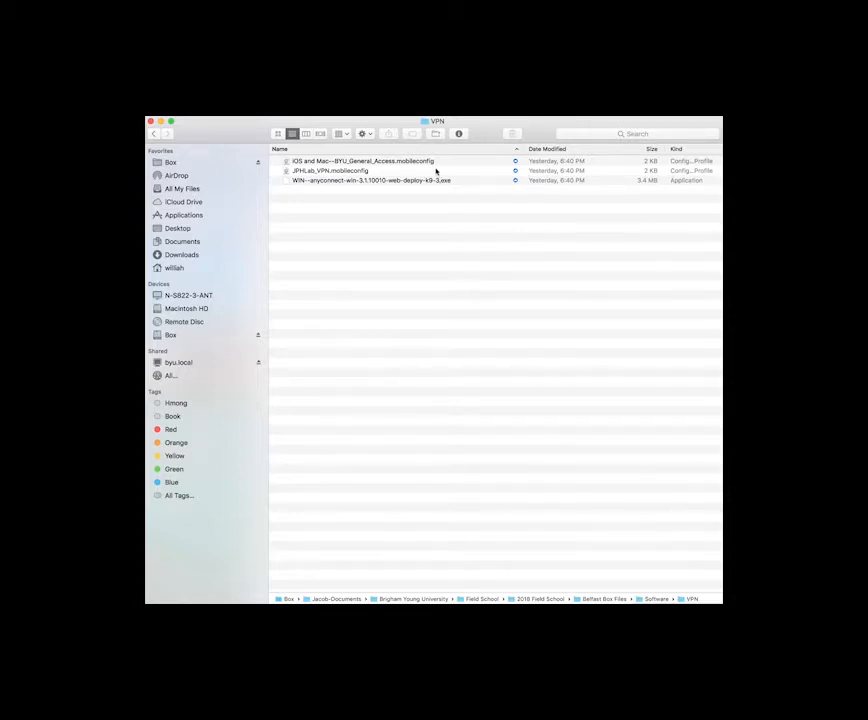
pyautogui.click(425, 163)
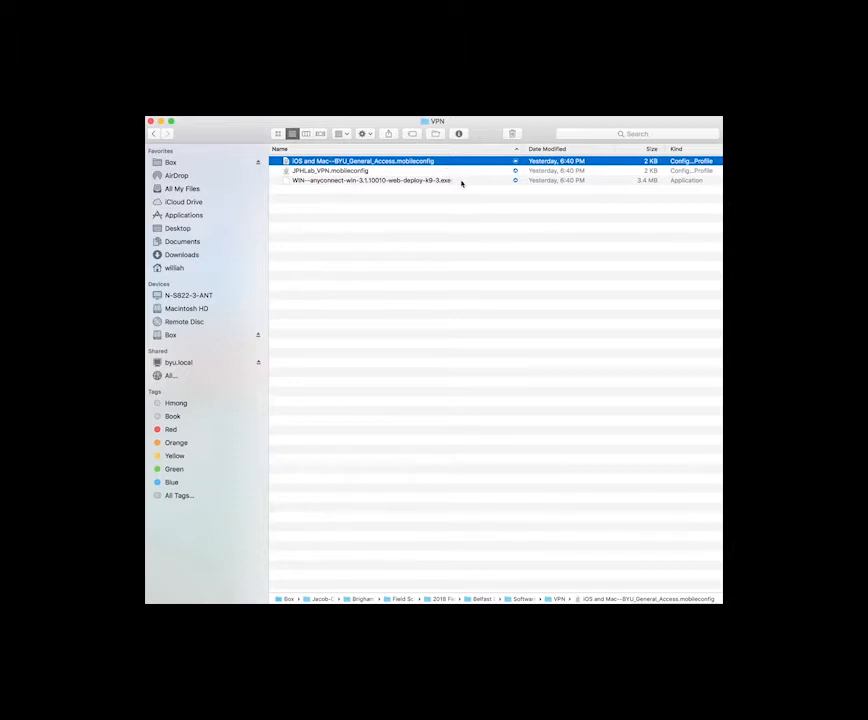
pyautogui.click(459, 182)
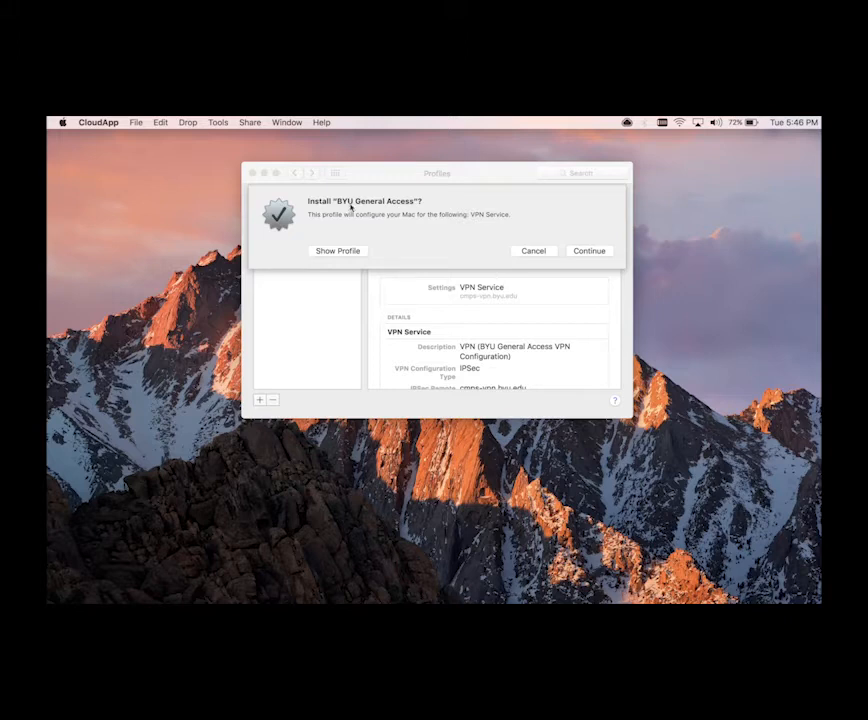
# Install the unsigned BYU General Access profile using the VPN username, VPN password and admin password
pyautogui.click(586, 251)
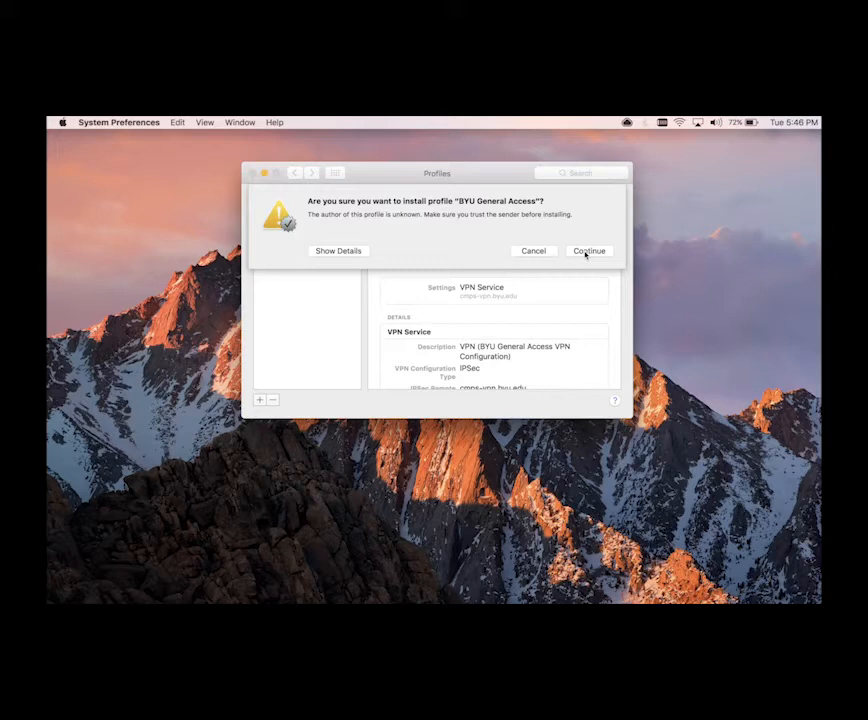
pyautogui.click(587, 252)
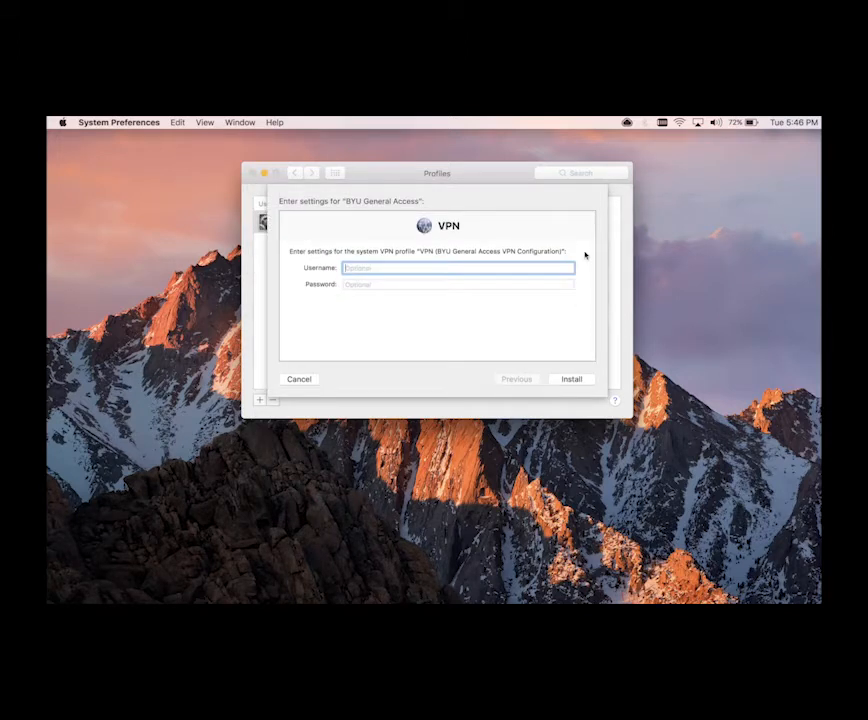
pyautogui.write('williah')
pyautogui.click(438, 284)
pyautogui.write('****')
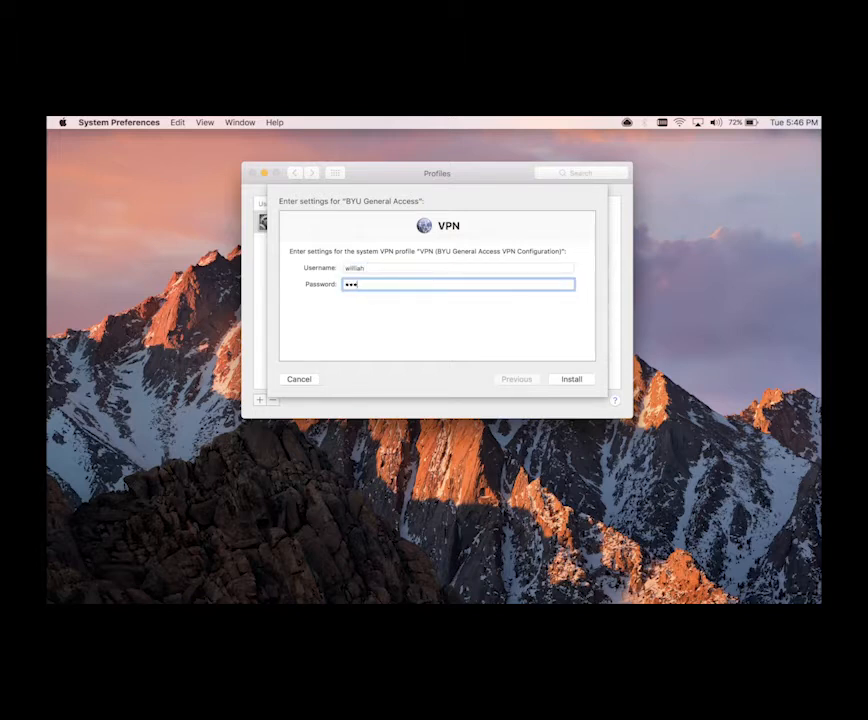
pyautogui.write('************')
pyautogui.click(563, 380)
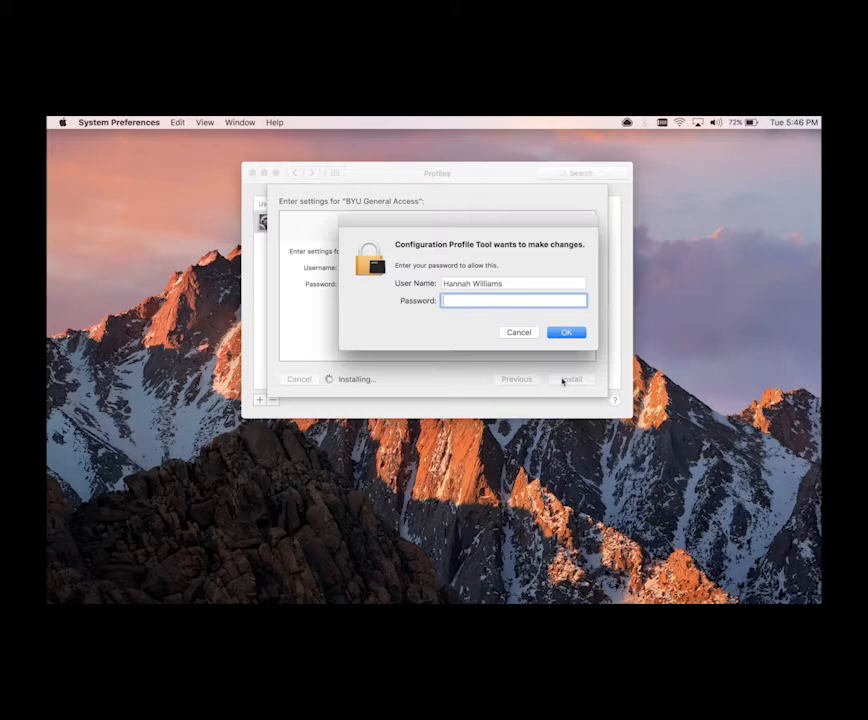
pyautogui.write('*****')
pyautogui.press('Return')
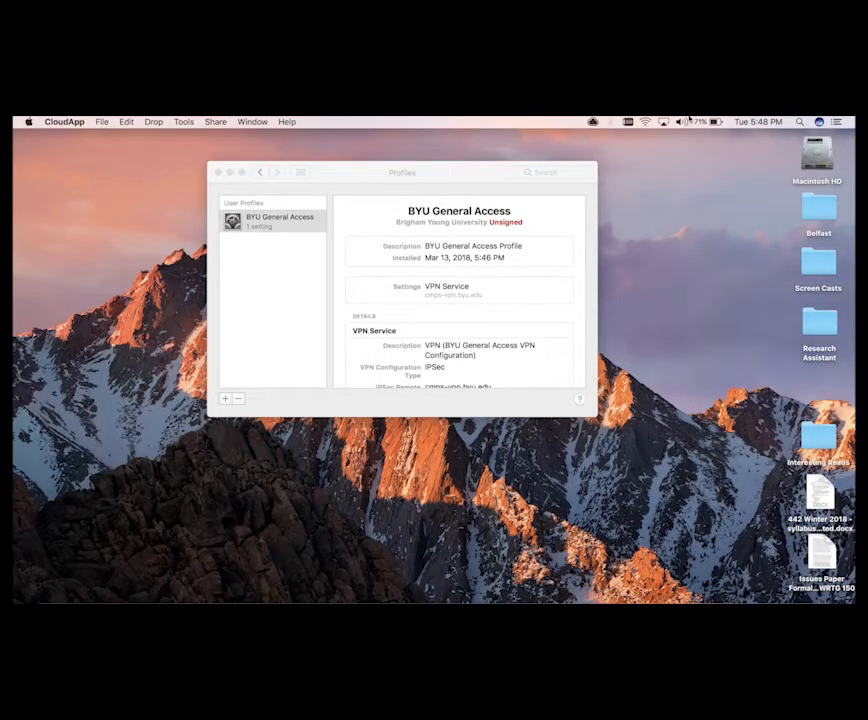
# Connect to the BYU General Access VPN with the account password, then disconnect it
pyautogui.click(629, 122)
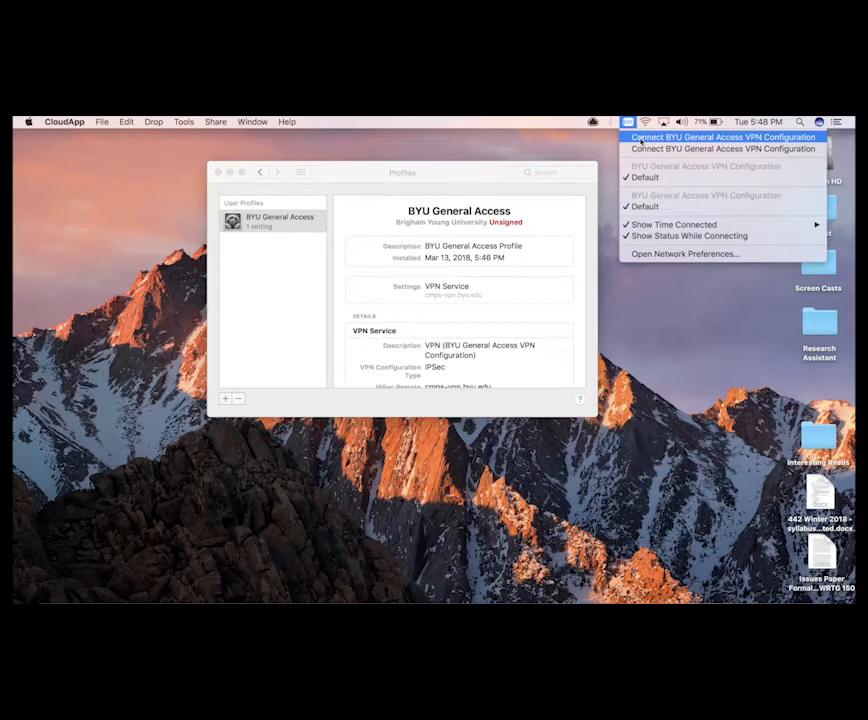
pyautogui.click(641, 139)
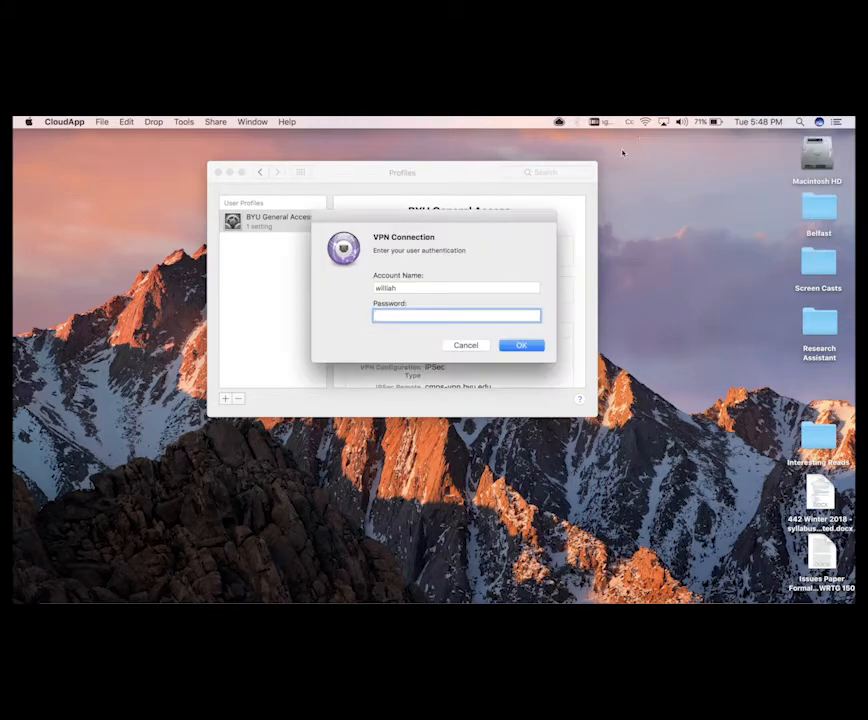
pyautogui.write('•••••••••••••••')
pyautogui.press('Return')
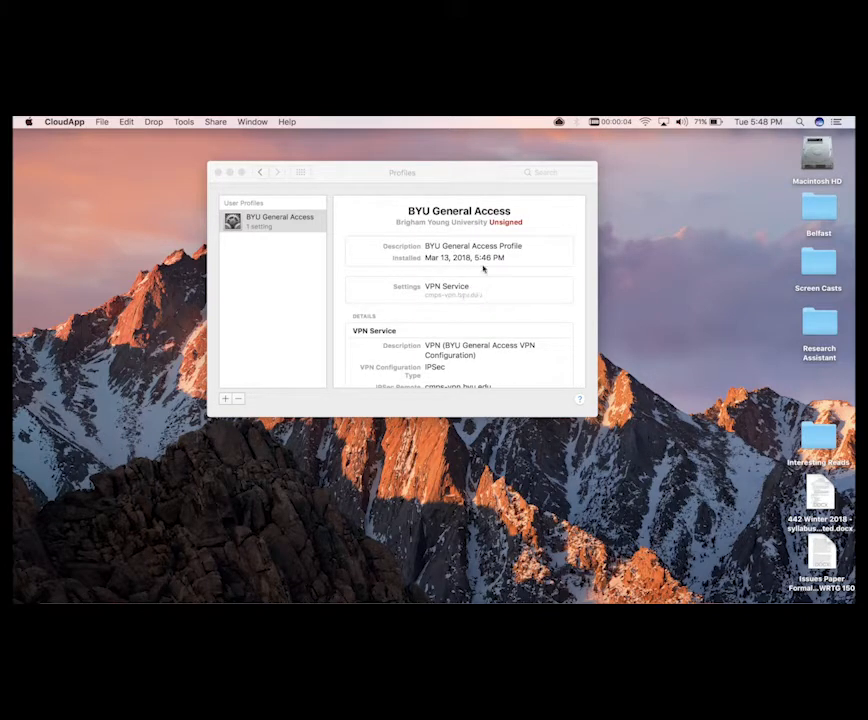
pyautogui.click(617, 121)
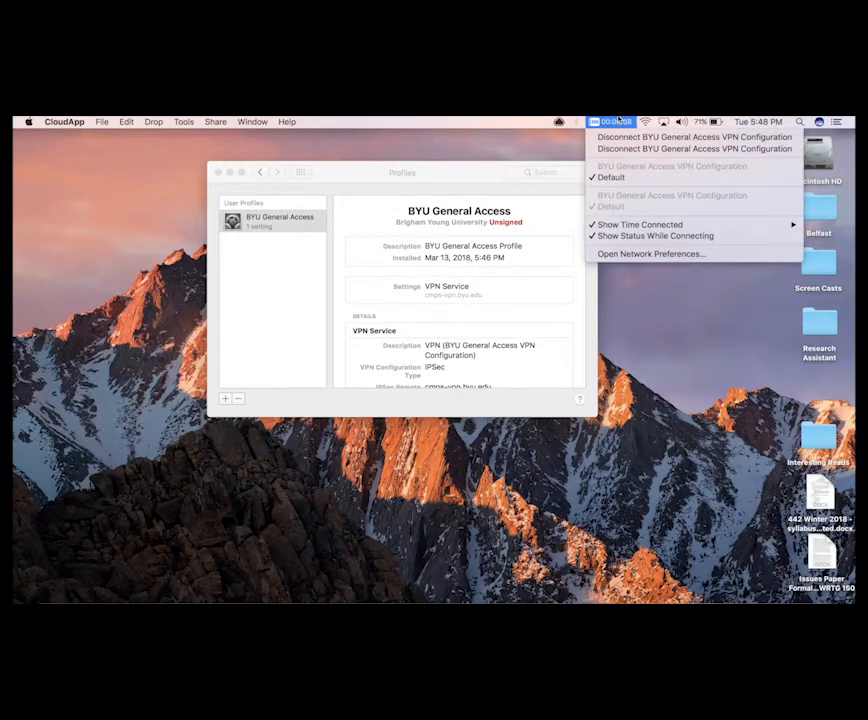
pyautogui.click(614, 137)
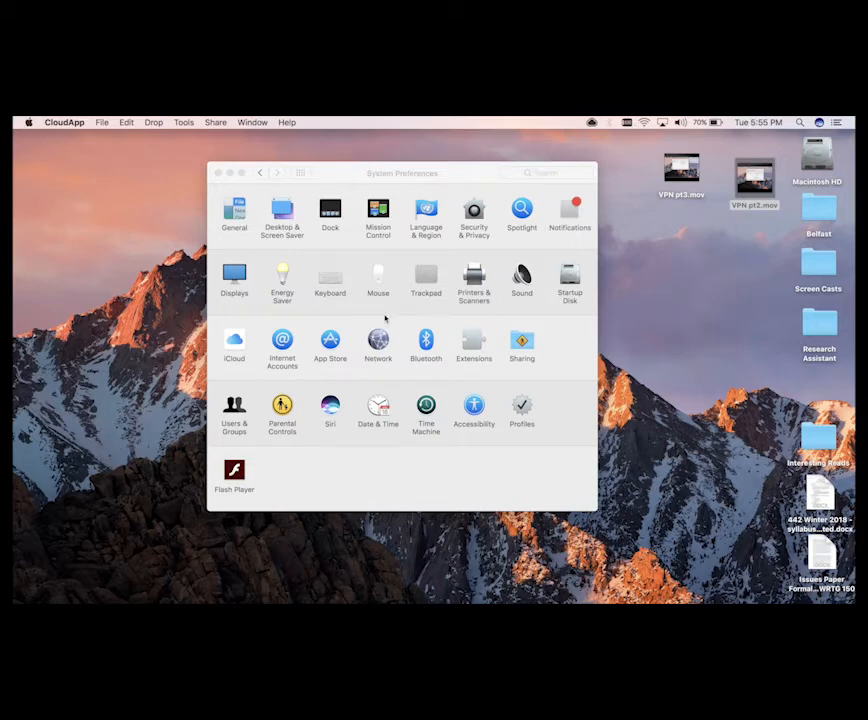
# Open Network preferences and select BYU General Access to view its server and account details
pyautogui.click(426, 173)
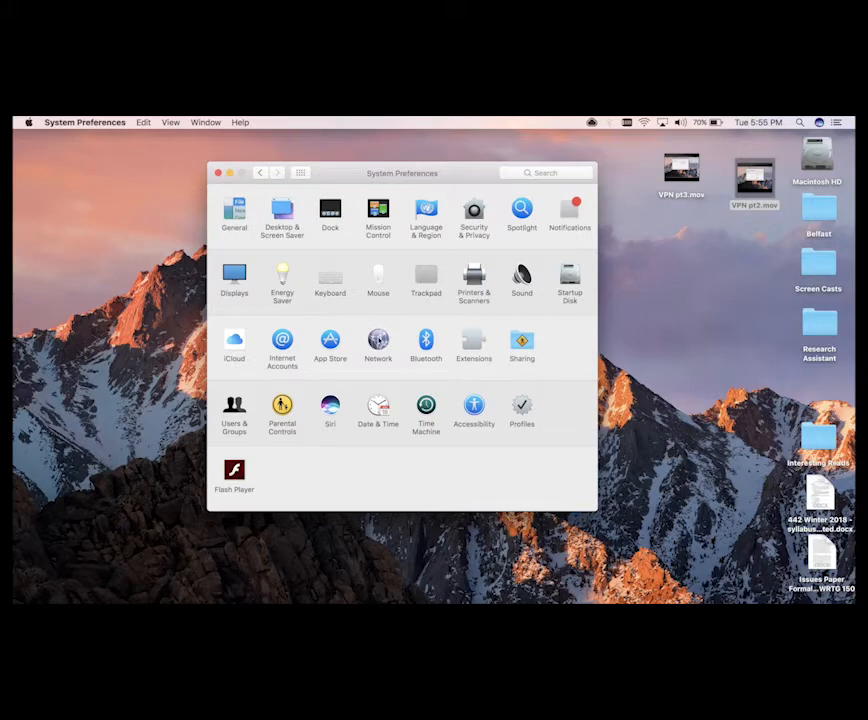
pyautogui.click(378, 340)
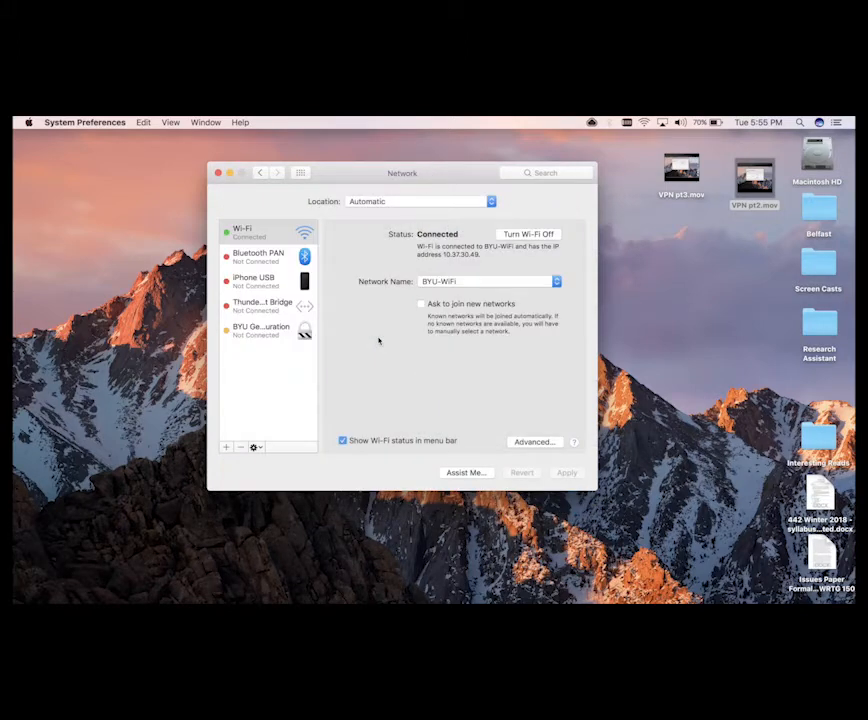
pyautogui.click(263, 333)
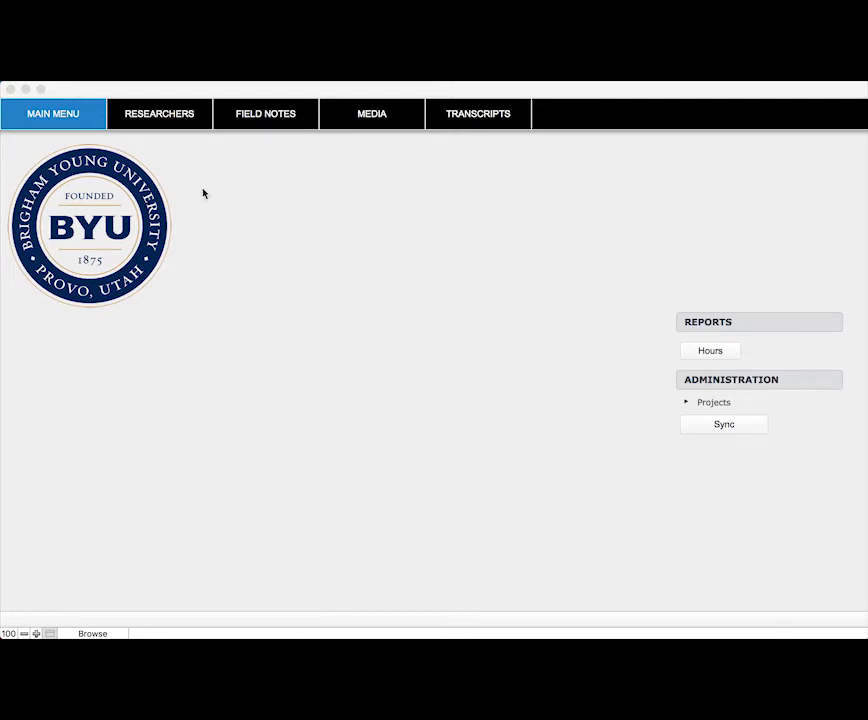
# Go to Field Notes, create new record 316 (Note ID 4155), and place the cursor in its Note body
pyautogui.click(258, 119)
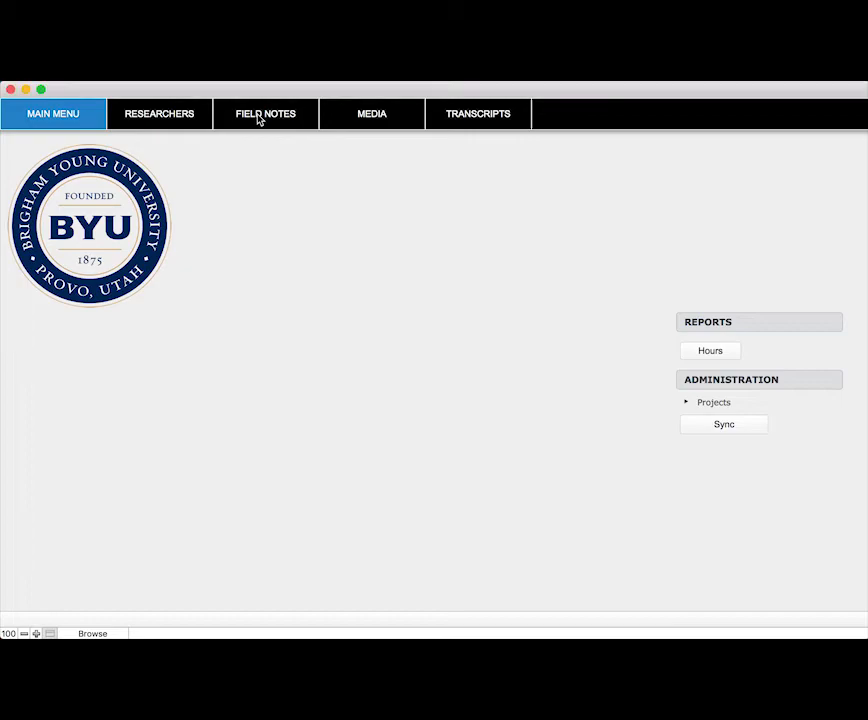
pyautogui.click(258, 117)
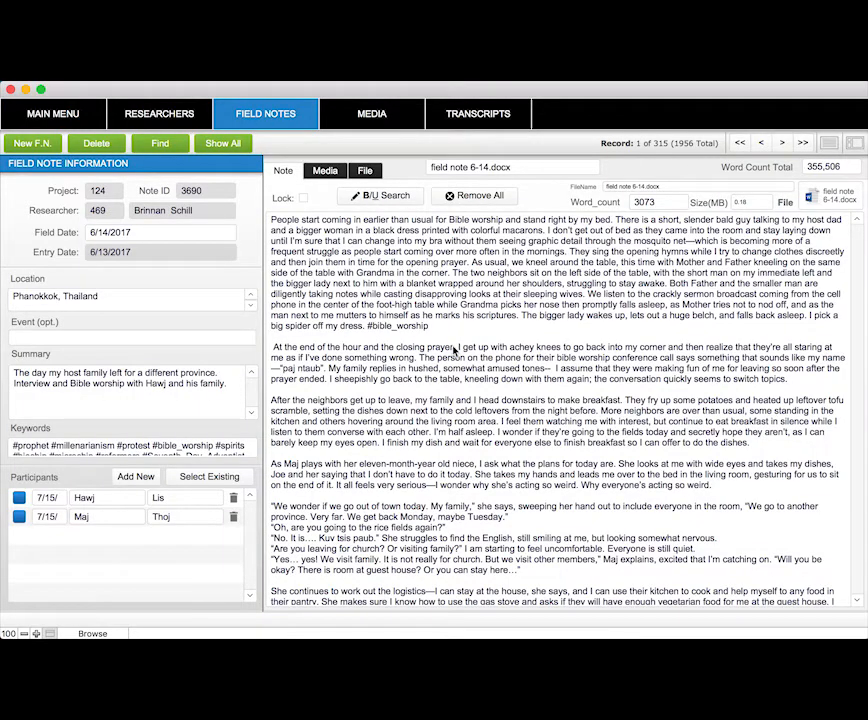
pyautogui.scroll(1, 426, 334)
pyautogui.scroll(-1, 426, 334)
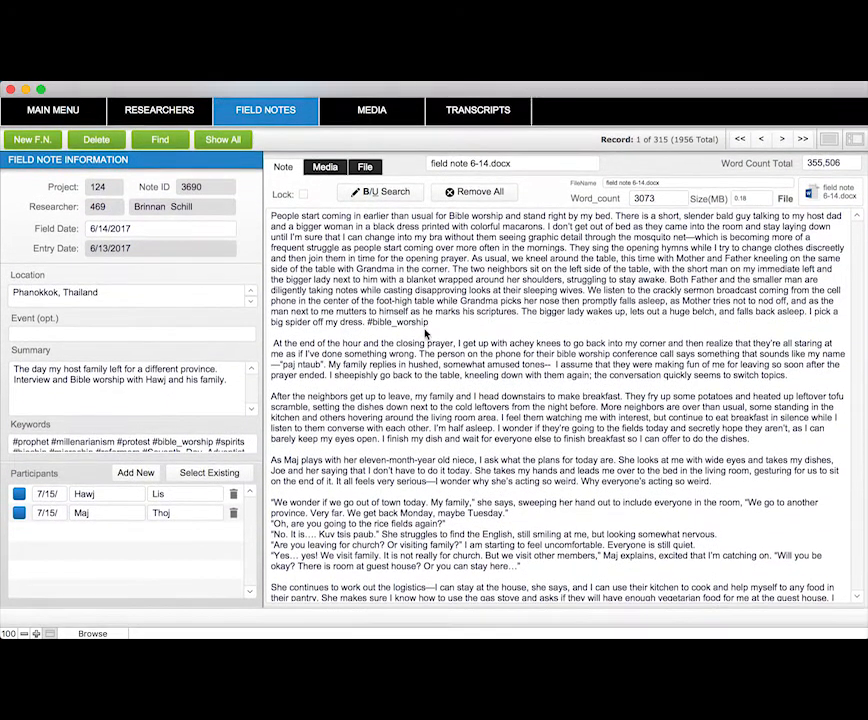
pyautogui.scroll(1, 425, 333)
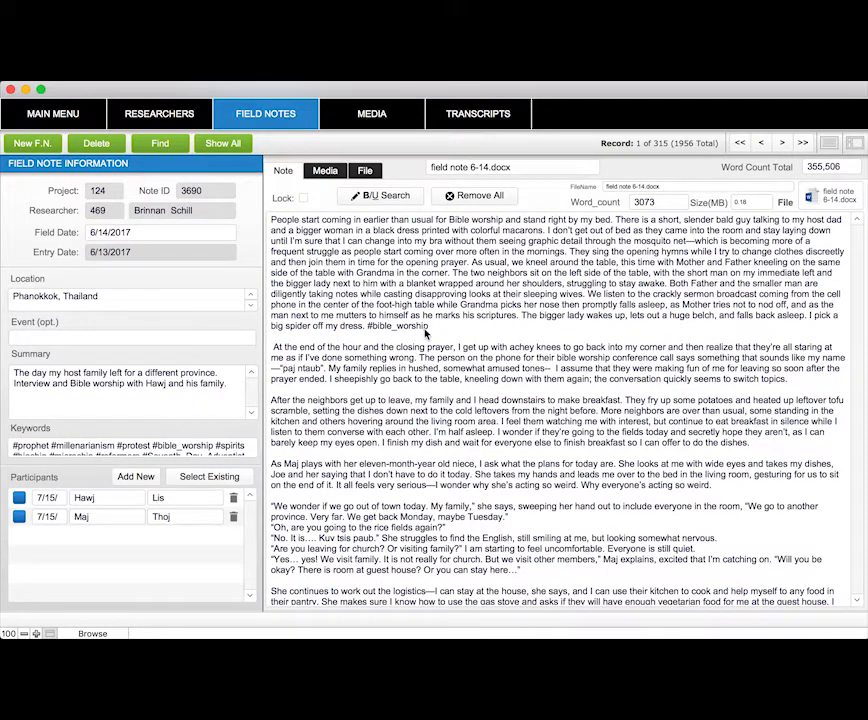
pyautogui.scroll(1, 425, 333)
pyautogui.scroll(-1, 425, 333)
pyautogui.click(32, 144)
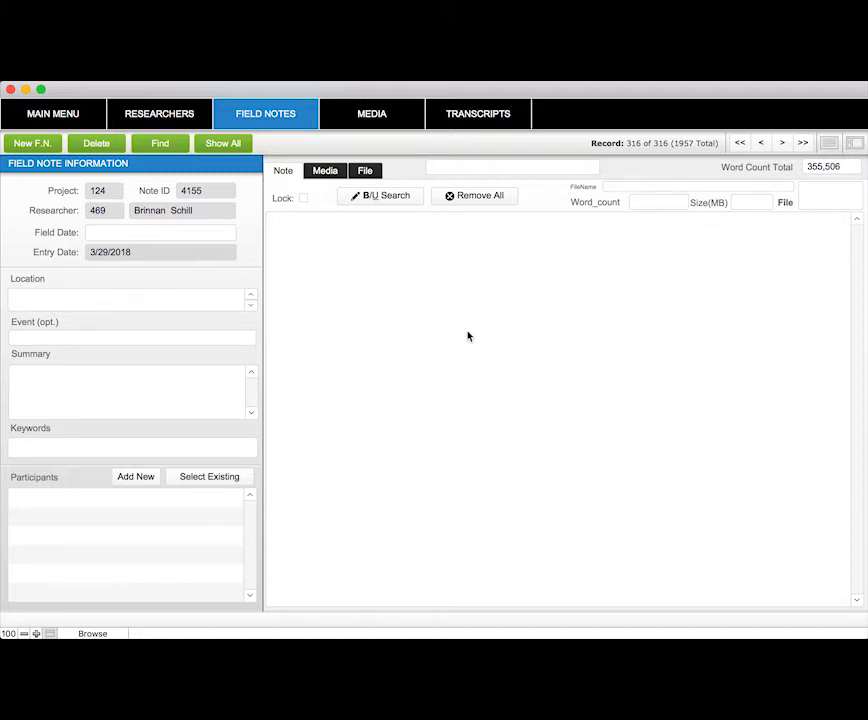
pyautogui.click(428, 318)
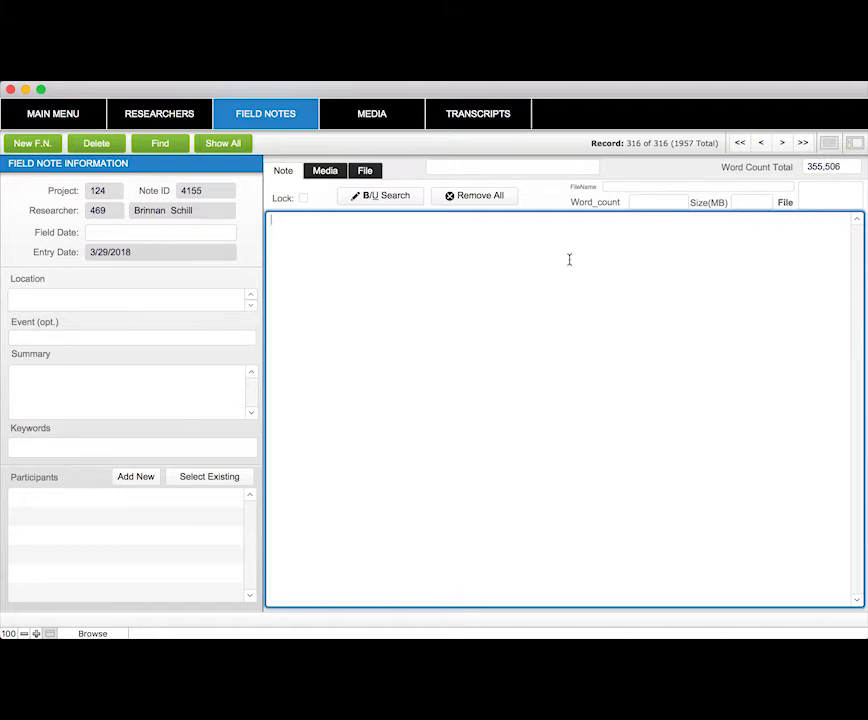
# Enter 'This is my field note.' as the note text and refresh the word count to 5
pyautogui.write('This is my field note.')
pyautogui.click(395, 240)
pyautogui.click(368, 174)
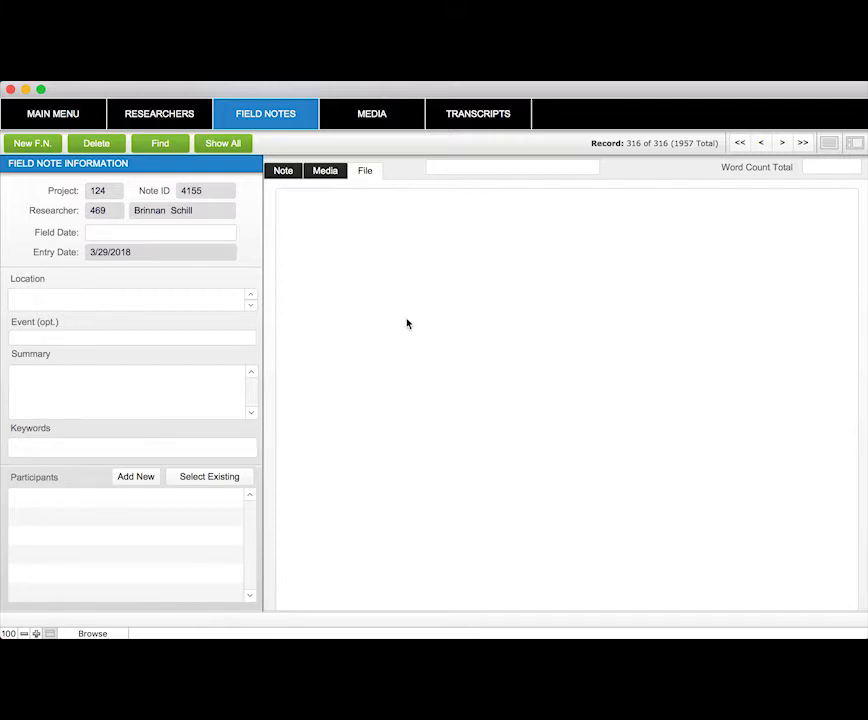
pyautogui.click(285, 171)
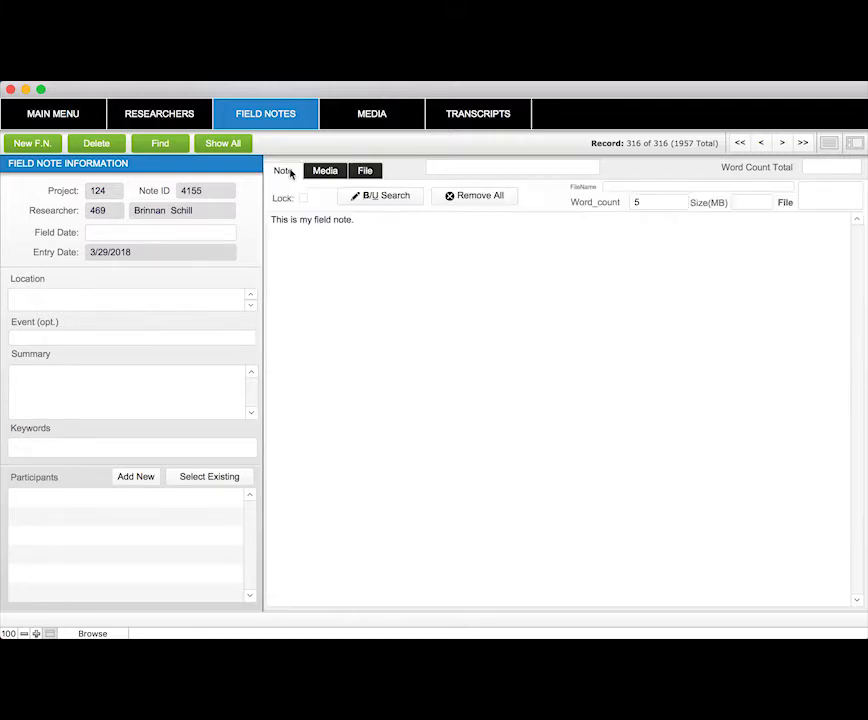
pyautogui.click(365, 171)
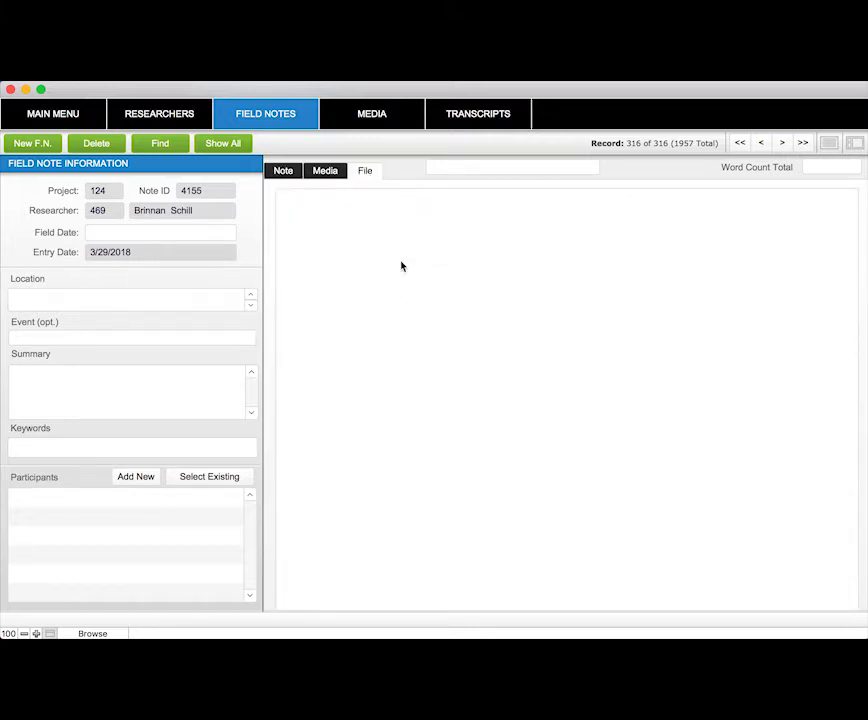
pyautogui.click(281, 171)
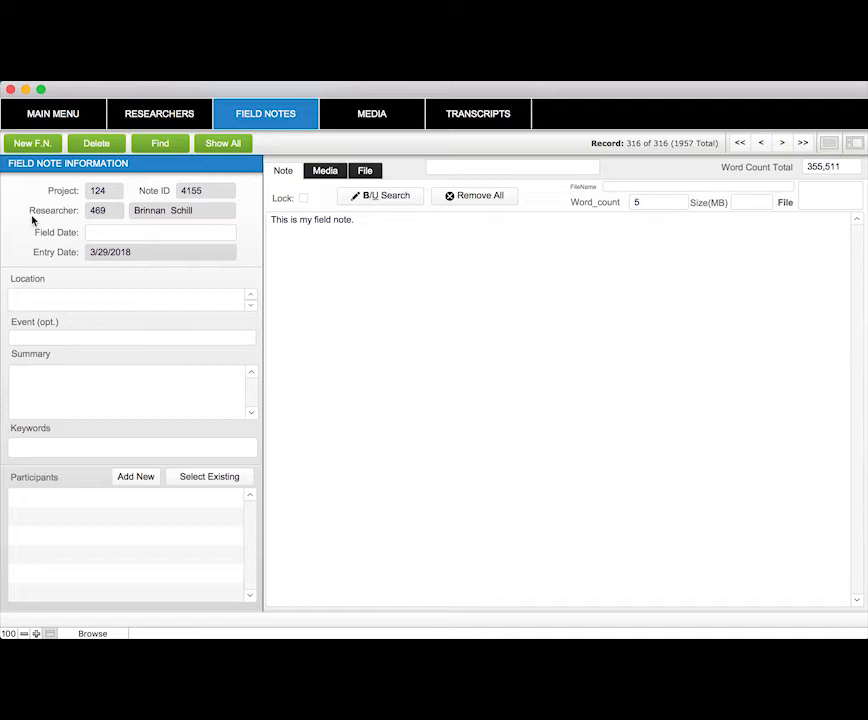
pyautogui.click(108, 232)
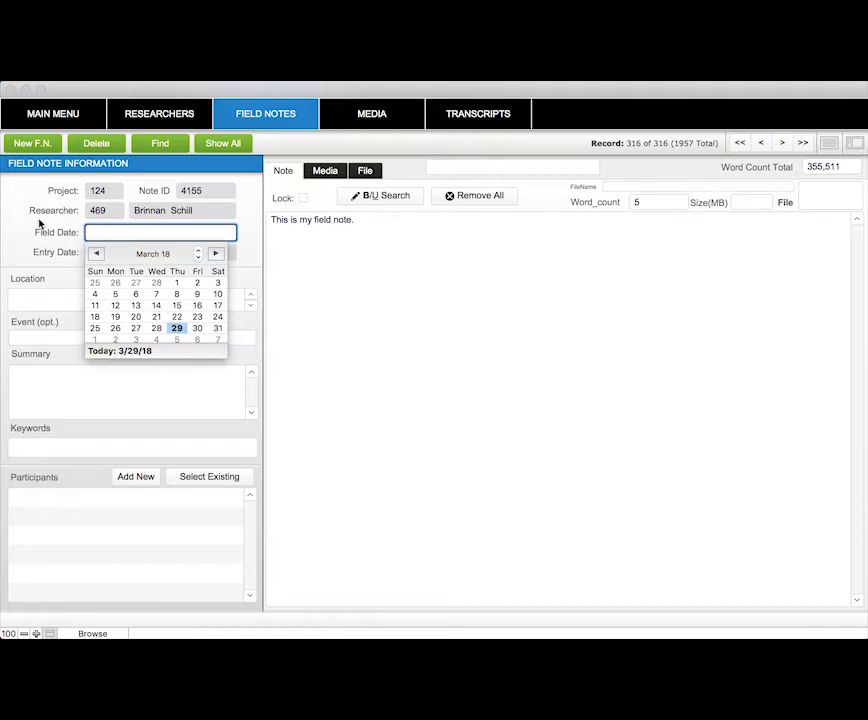
# Dismiss the Field Date calendar and click away, leaving note 4155's field date blank
pyautogui.click(14, 251)
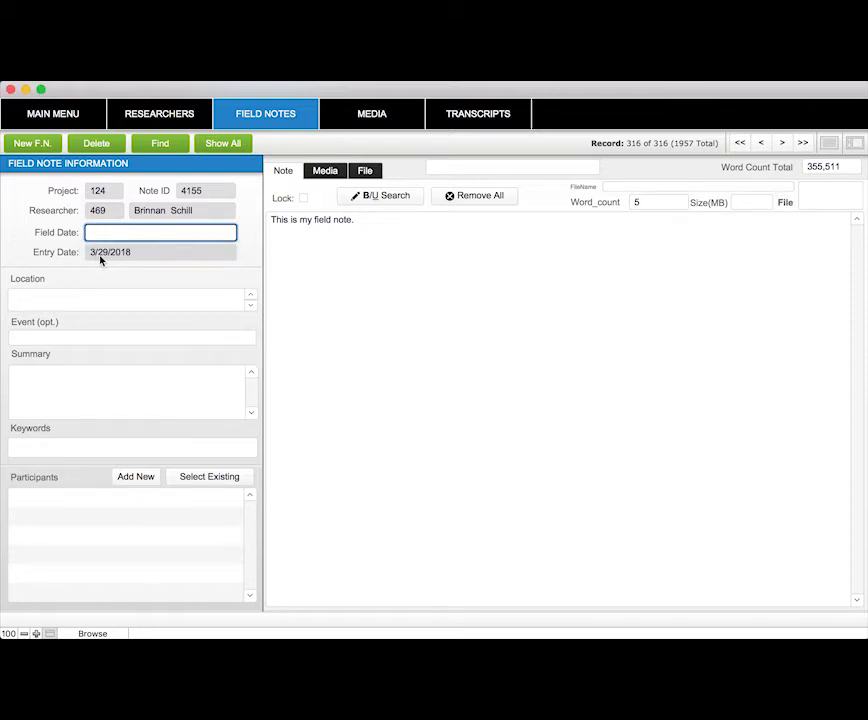
pyautogui.click(79, 283)
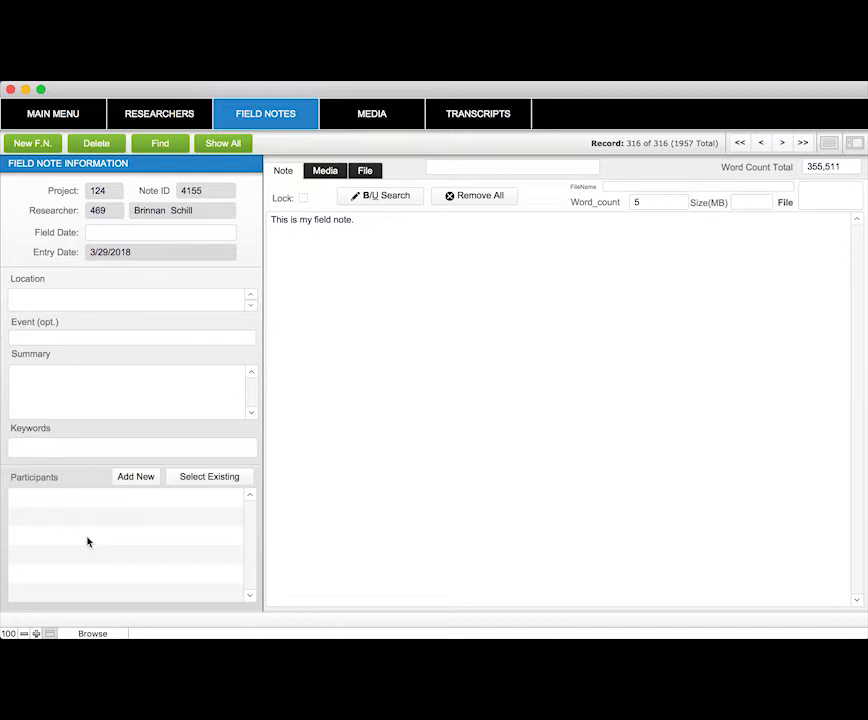
pyautogui.click(187, 481)
pyautogui.scroll(-5, 305, 438)
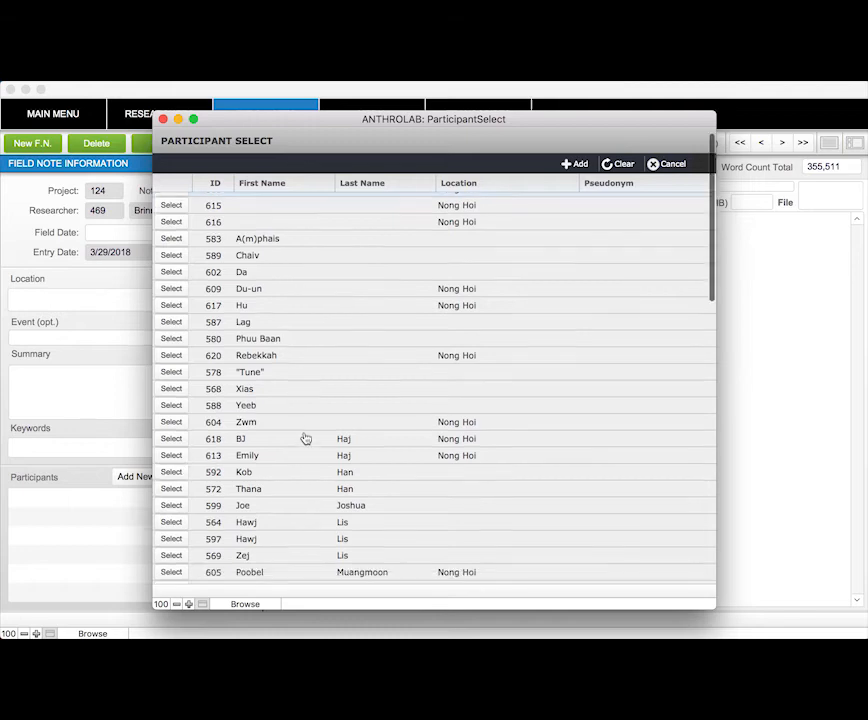
pyautogui.scroll(4, 305, 438)
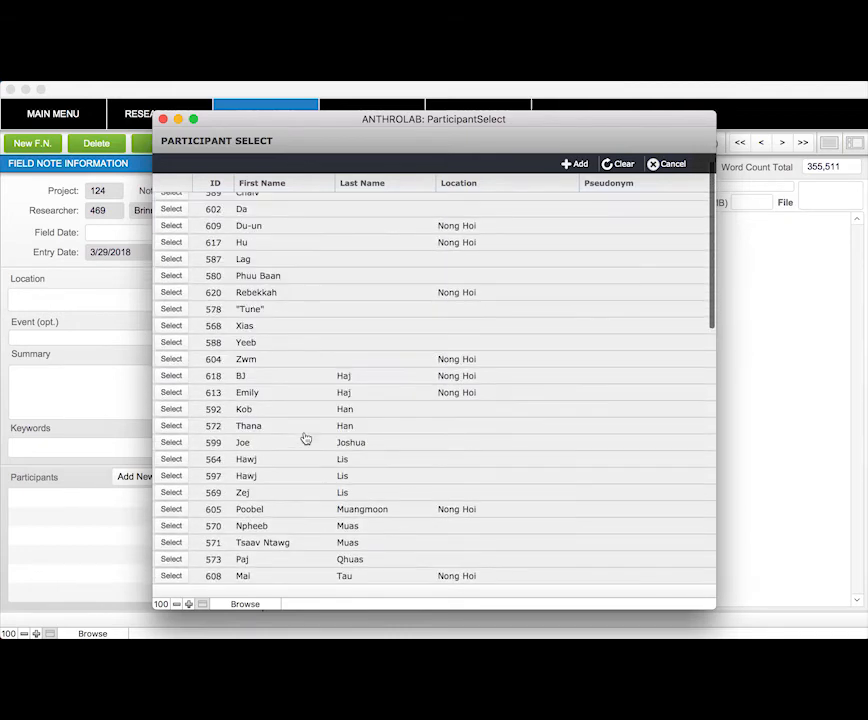
pyautogui.scroll(-4, 305, 438)
pyautogui.scroll(5, 305, 438)
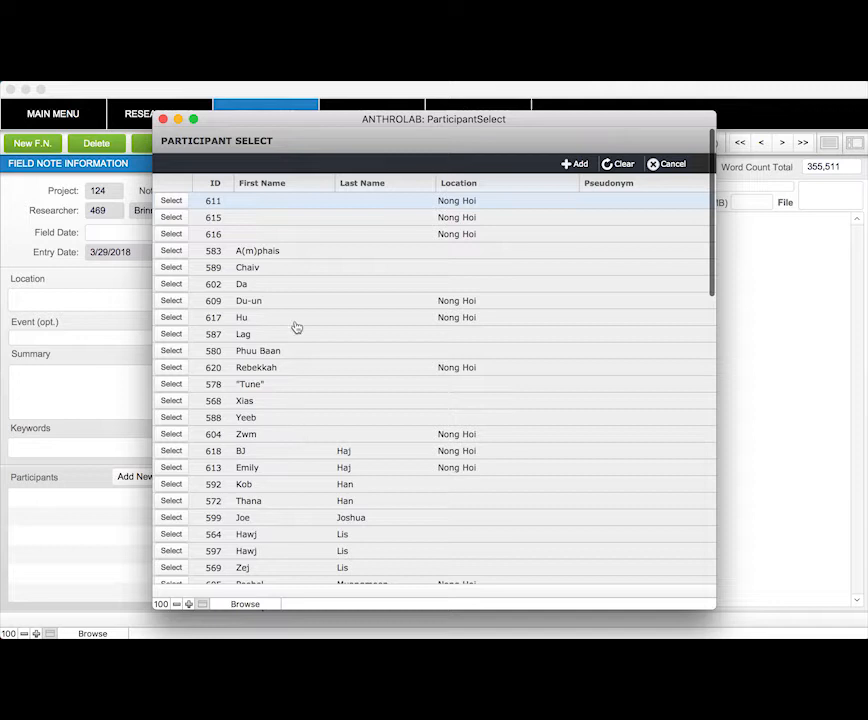
pyautogui.click(171, 217)
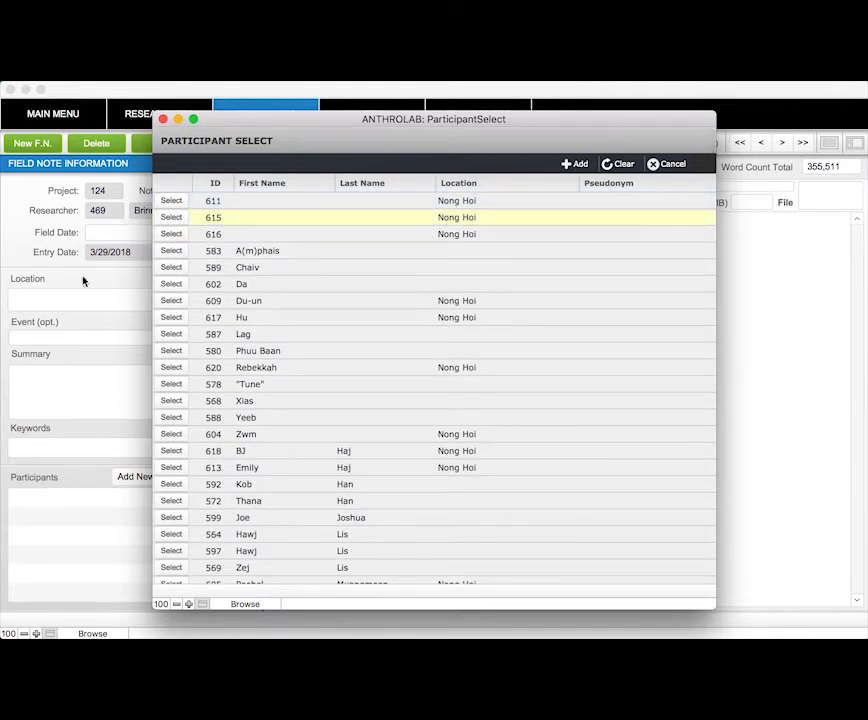
pyautogui.click(668, 166)
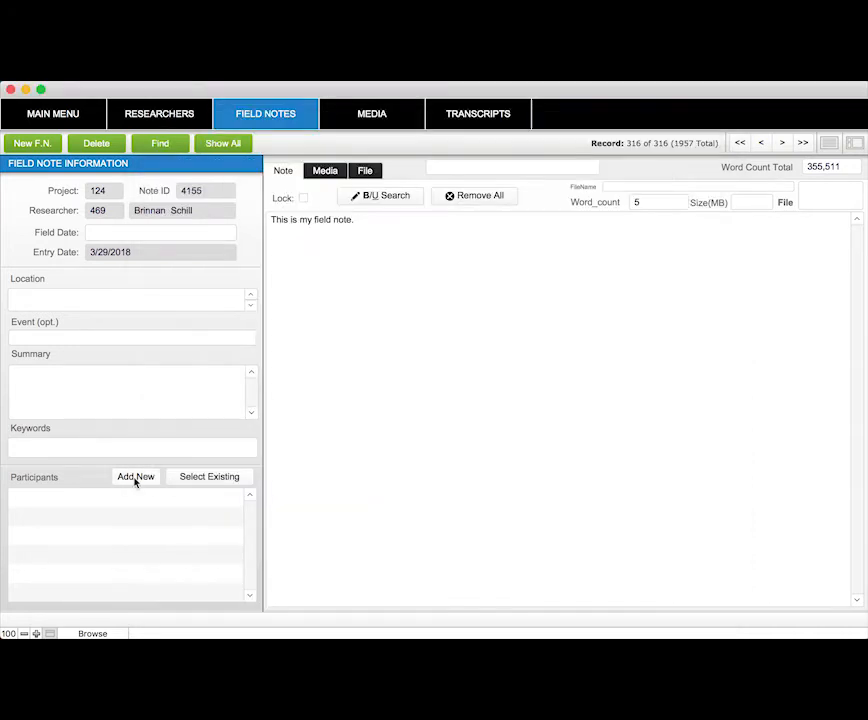
pyautogui.click(136, 479)
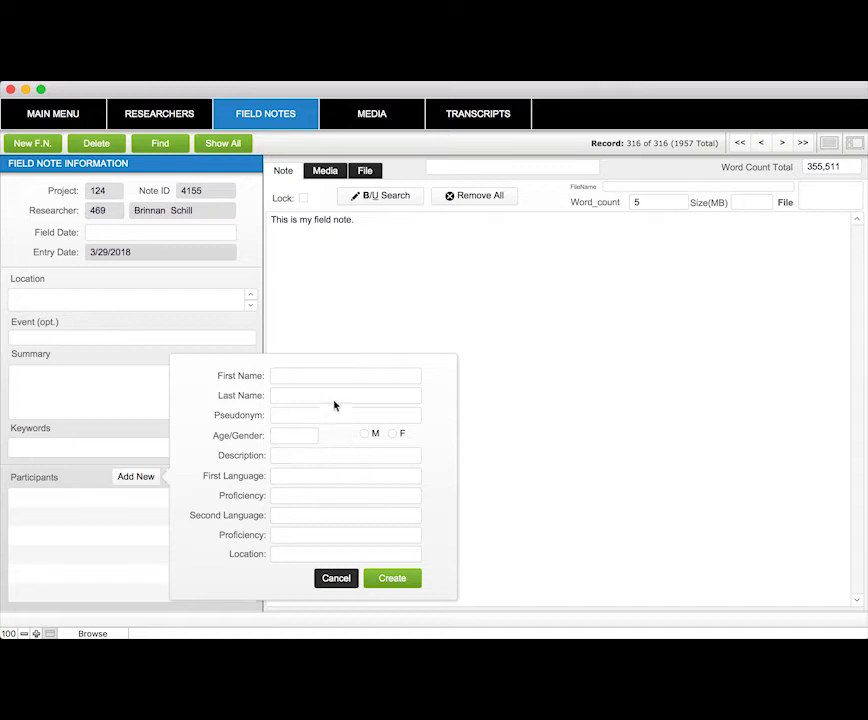
pyautogui.click(330, 578)
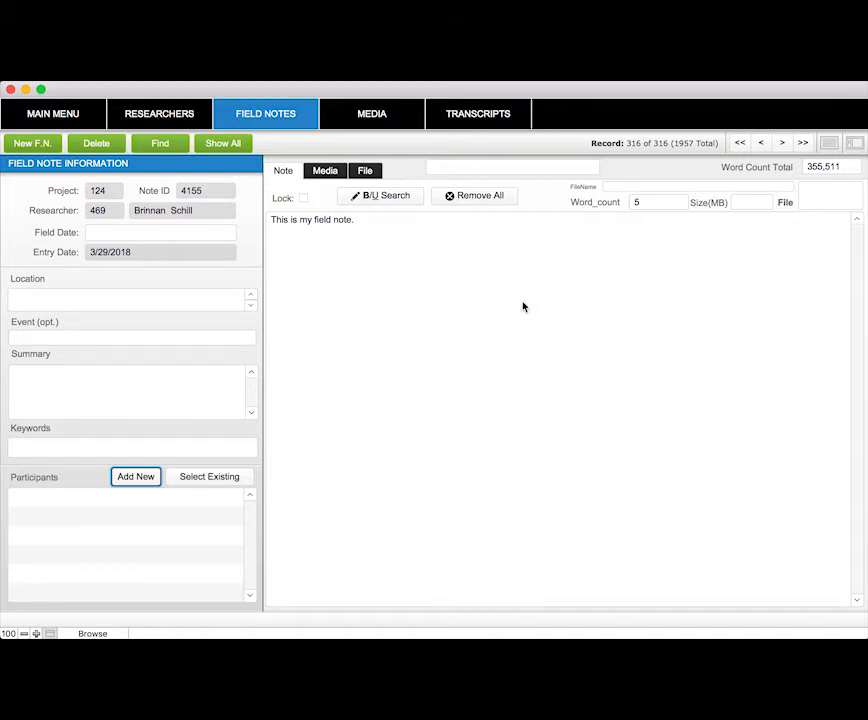
# Open note 4155's Media panel, select PANBS1012.m4a to attach, then cancel without attaching it
pyautogui.click(323, 173)
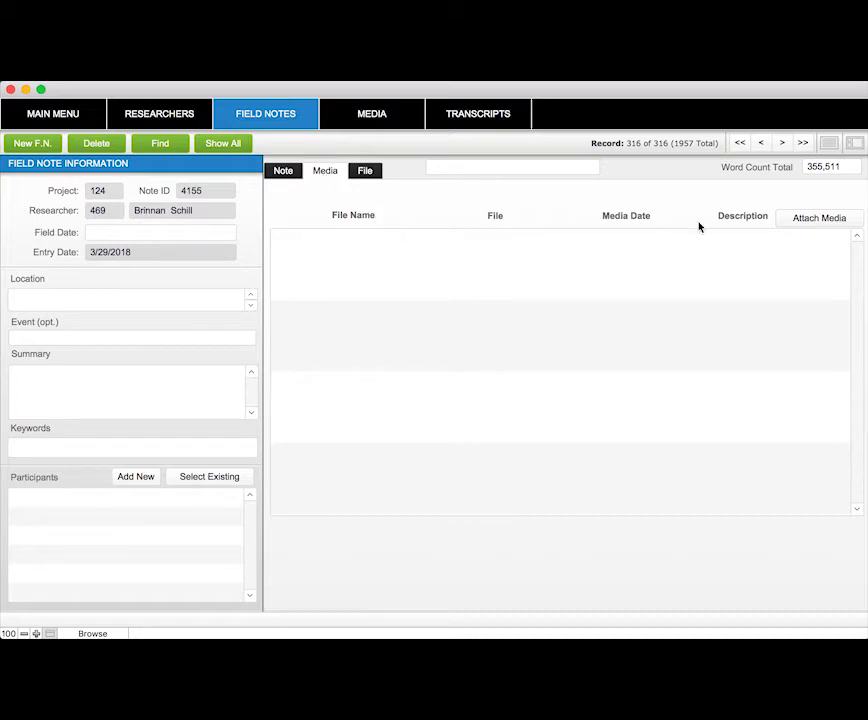
pyautogui.click(798, 218)
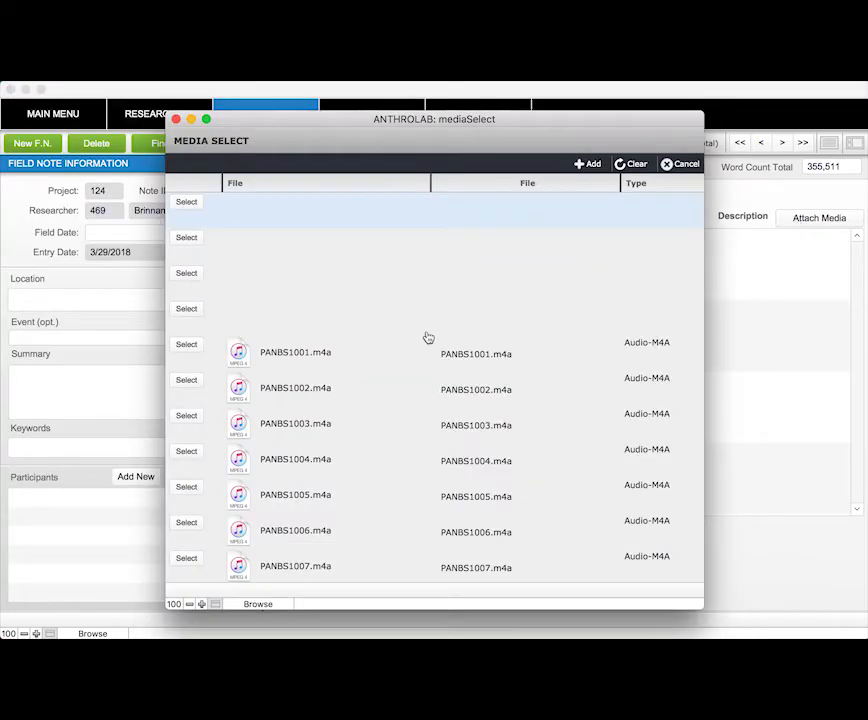
pyautogui.scroll(-6, 368, 395)
pyautogui.scroll(-4, 368, 395)
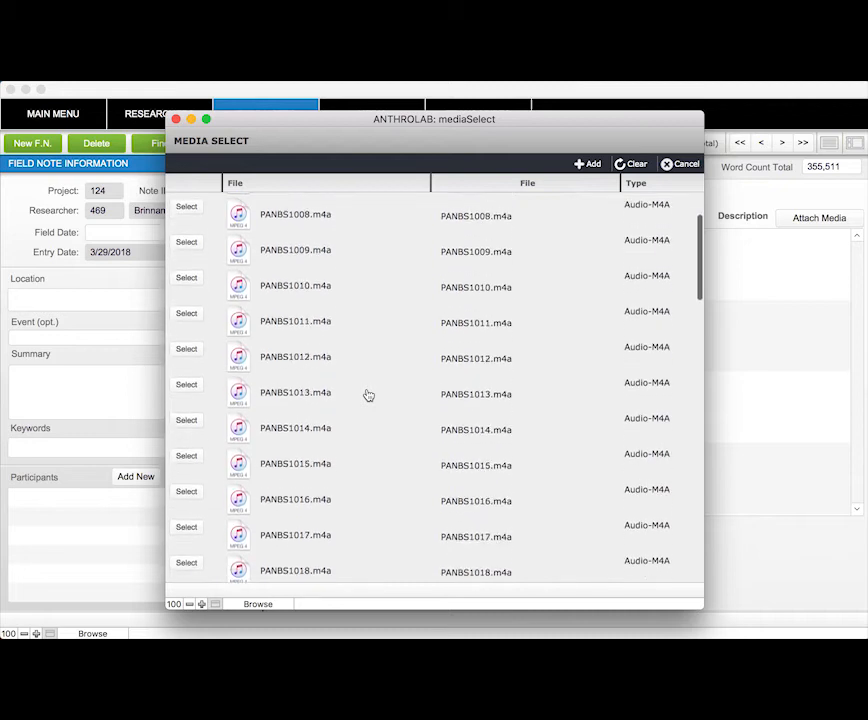
pyautogui.click(187, 288)
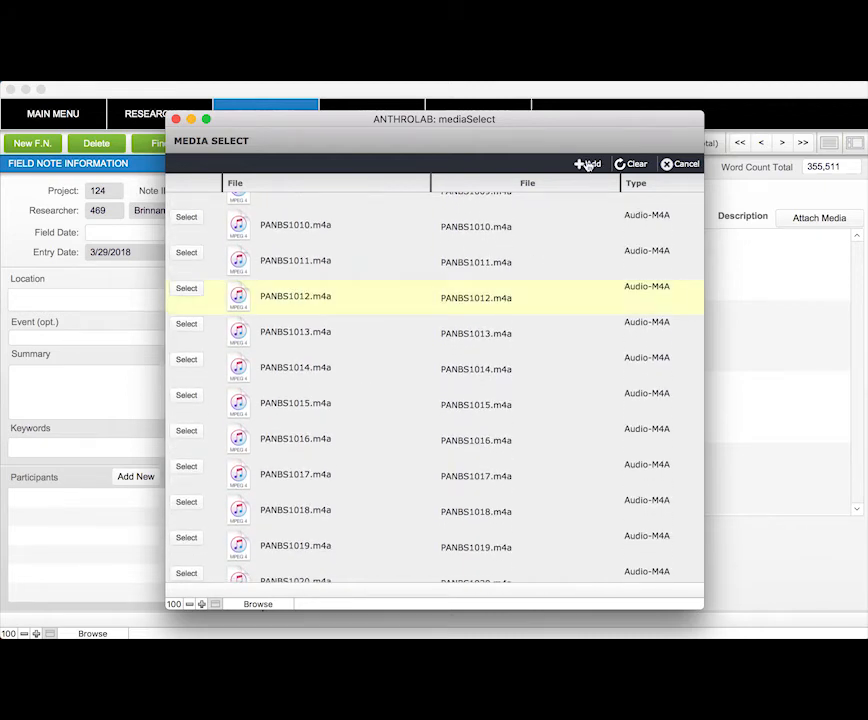
pyautogui.click(678, 165)
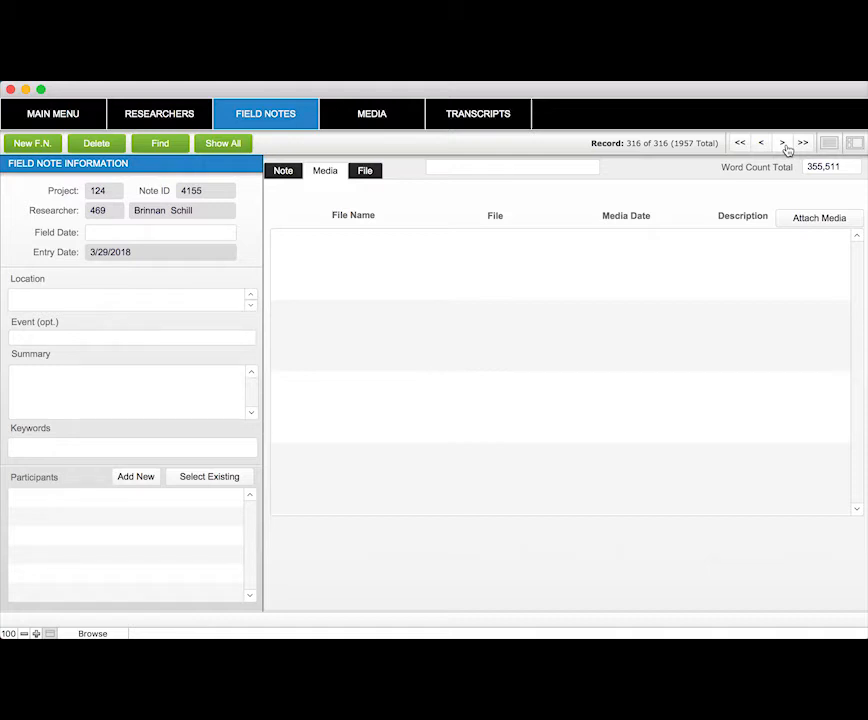
# Jump to the first field note, advance to record 3, and show its full note text
pyautogui.click(743, 145)
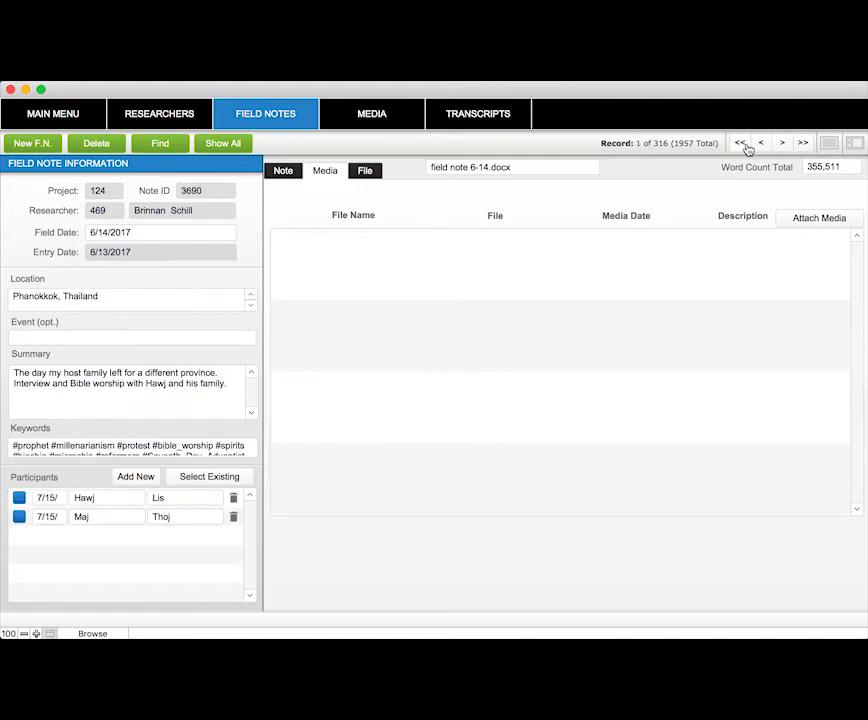
pyautogui.click(782, 144)
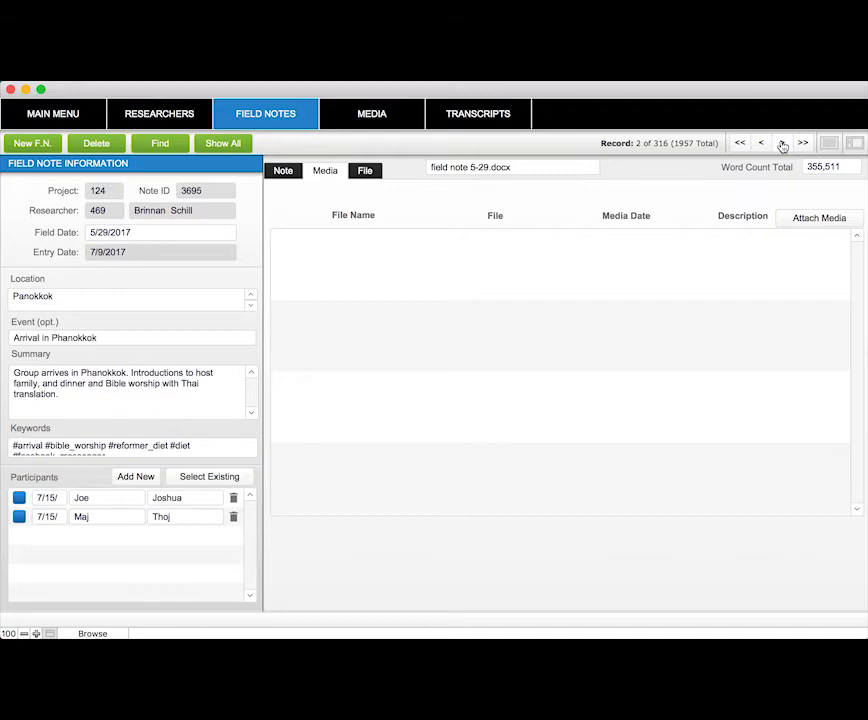
pyautogui.click(782, 145)
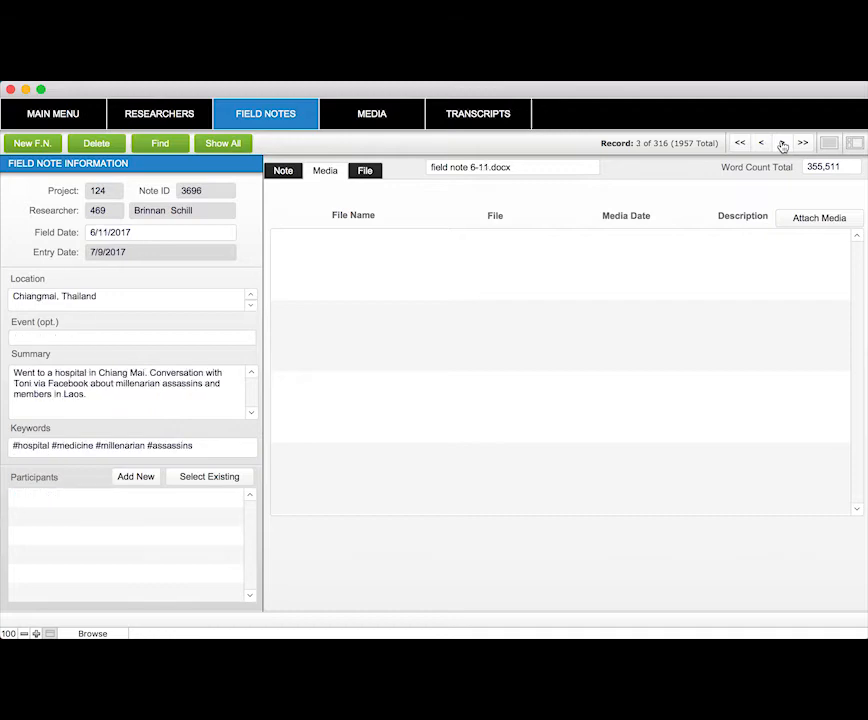
pyautogui.click(285, 172)
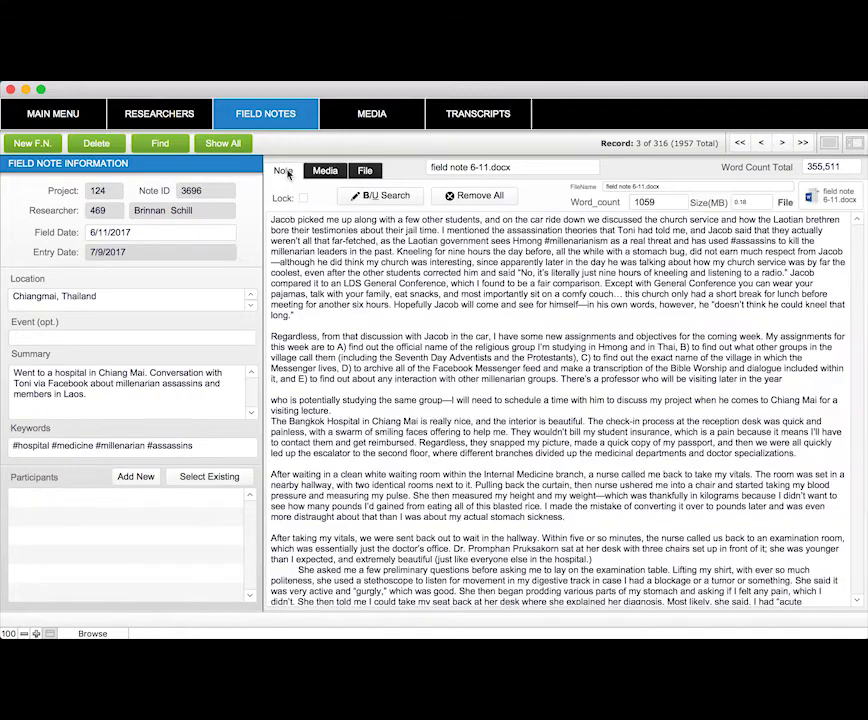
# Page forward through records 4 to 9, then jump to the last record, the new field note
pyautogui.click(781, 145)
pyautogui.click(781, 145)
pyautogui.click(781, 145)
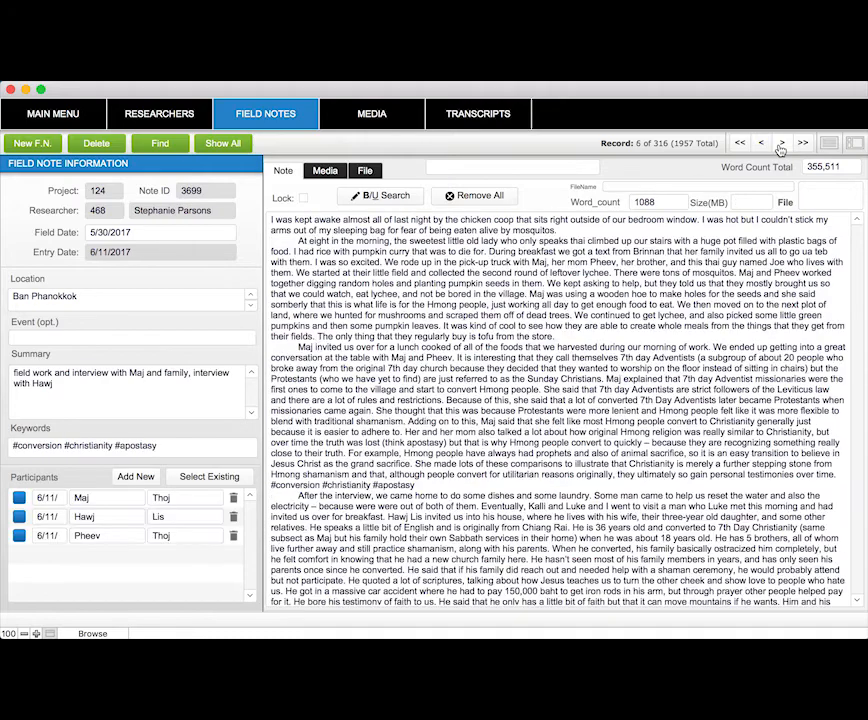
pyautogui.click(782, 145)
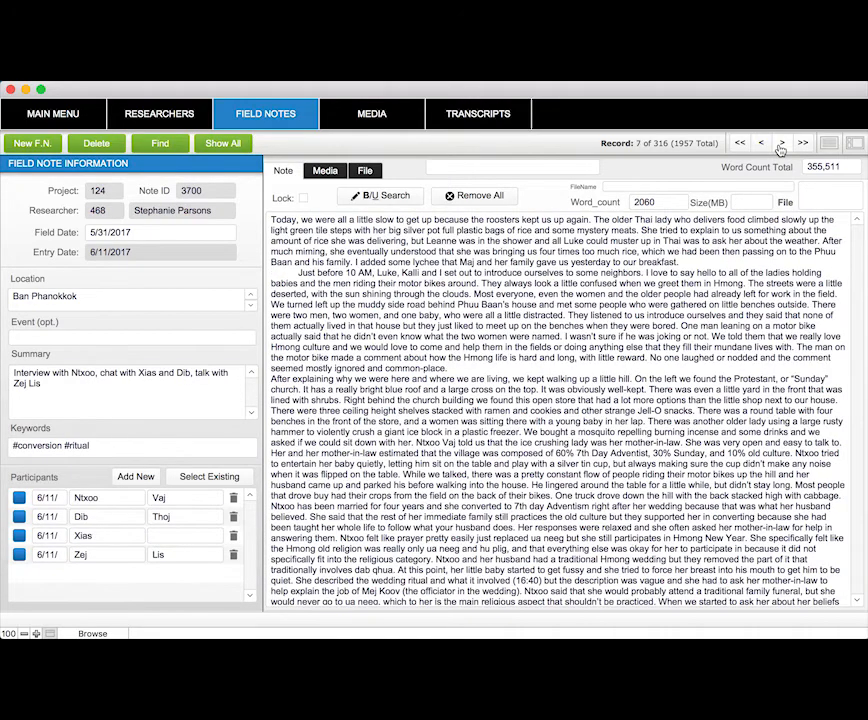
pyautogui.click(782, 145)
pyautogui.click(782, 145)
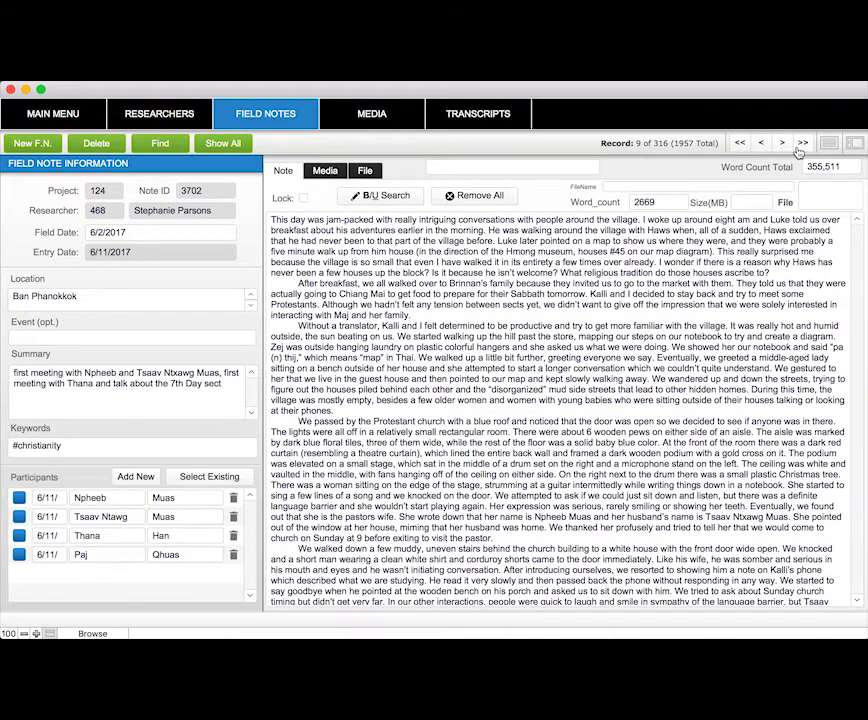
pyautogui.click(800, 145)
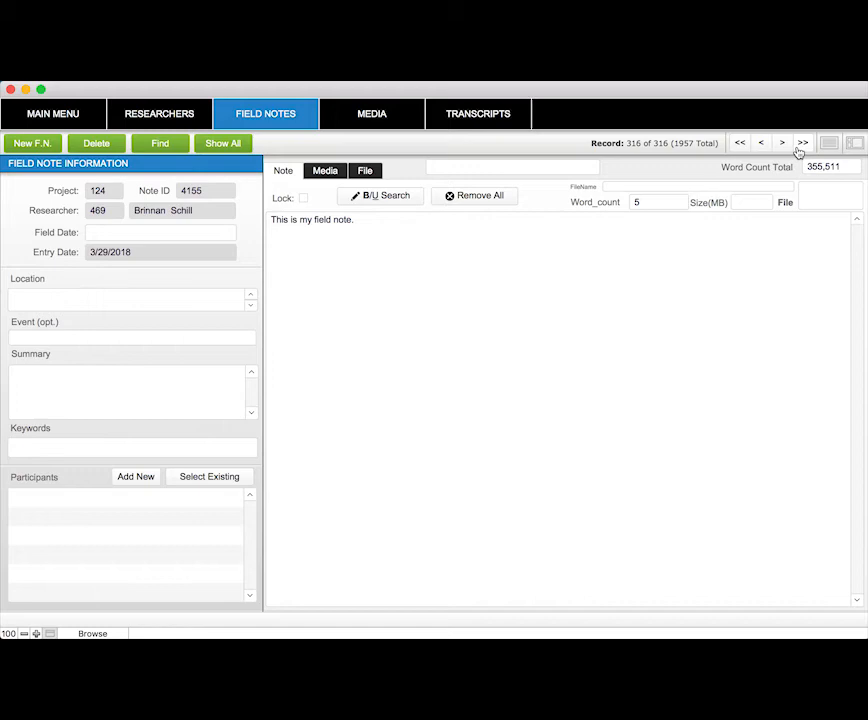
# Delete field note 4155 ('This is my field note.') and confirm the permanent deletion
pyautogui.click(447, 302)
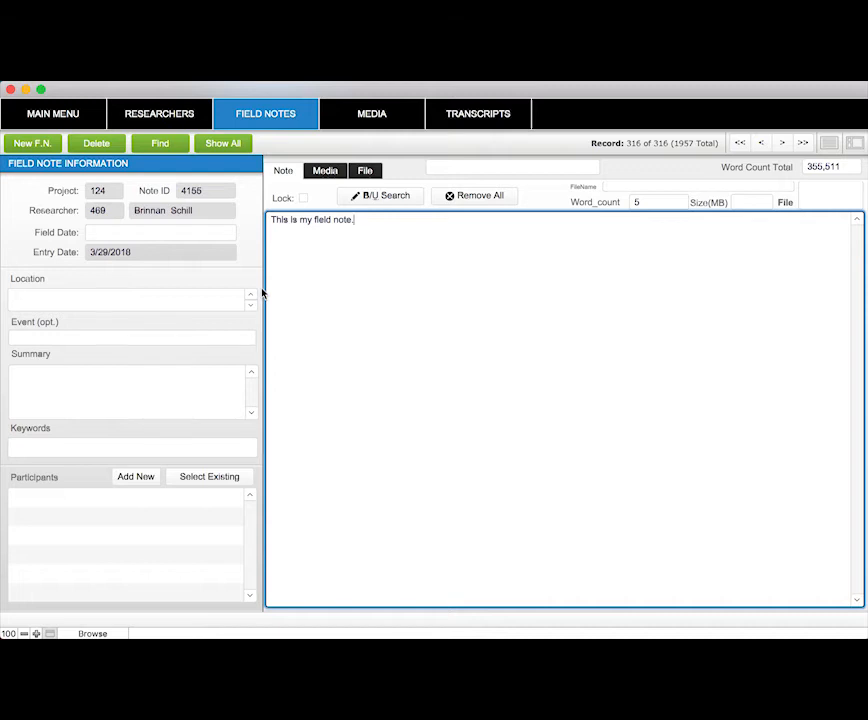
pyautogui.click(89, 145)
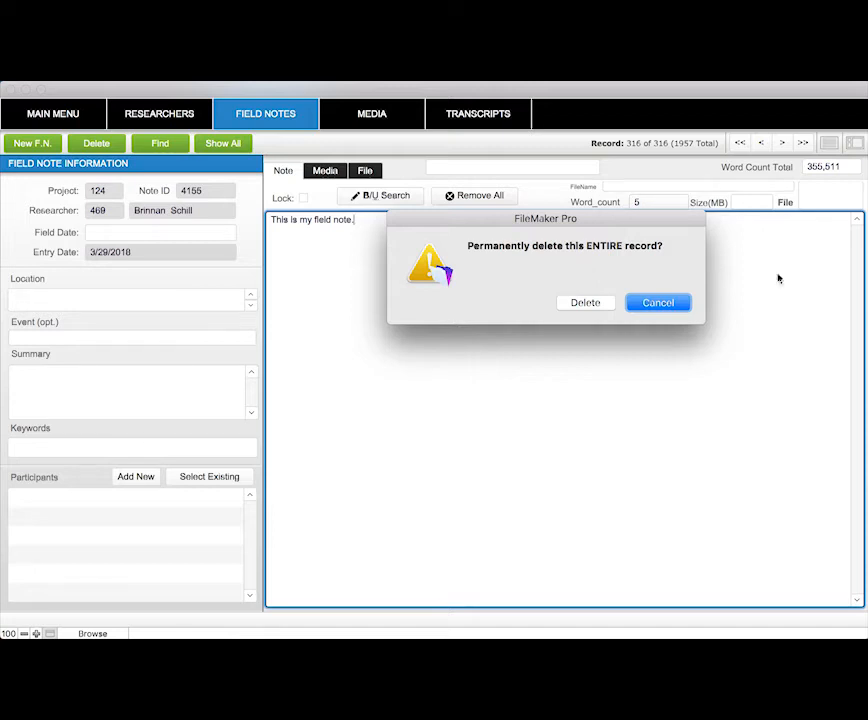
pyautogui.click(598, 303)
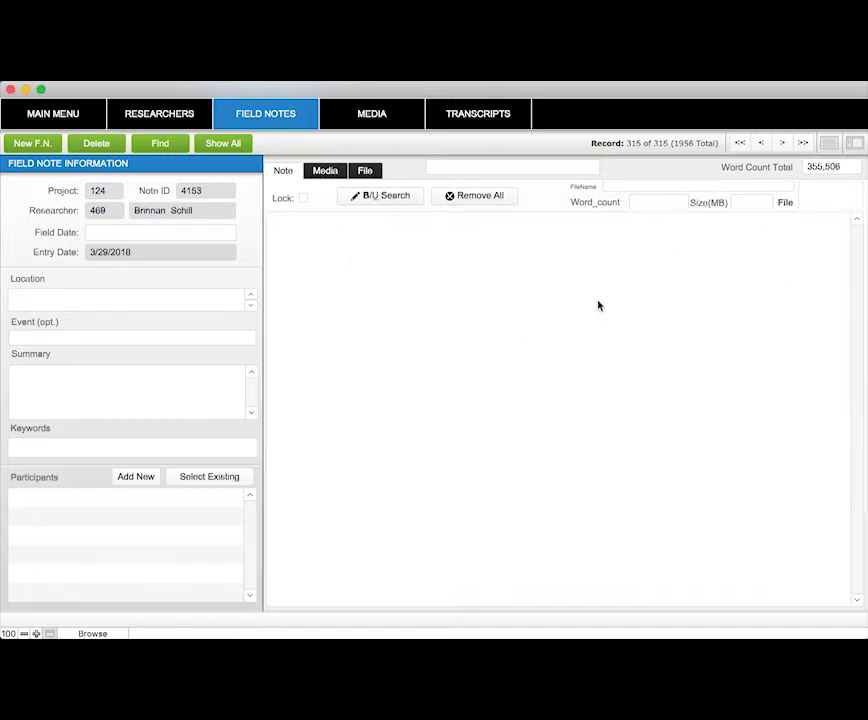
# Step back one note, start a new find, and choose researcher 463 as a criterion
pyautogui.click(760, 144)
pyautogui.click(160, 144)
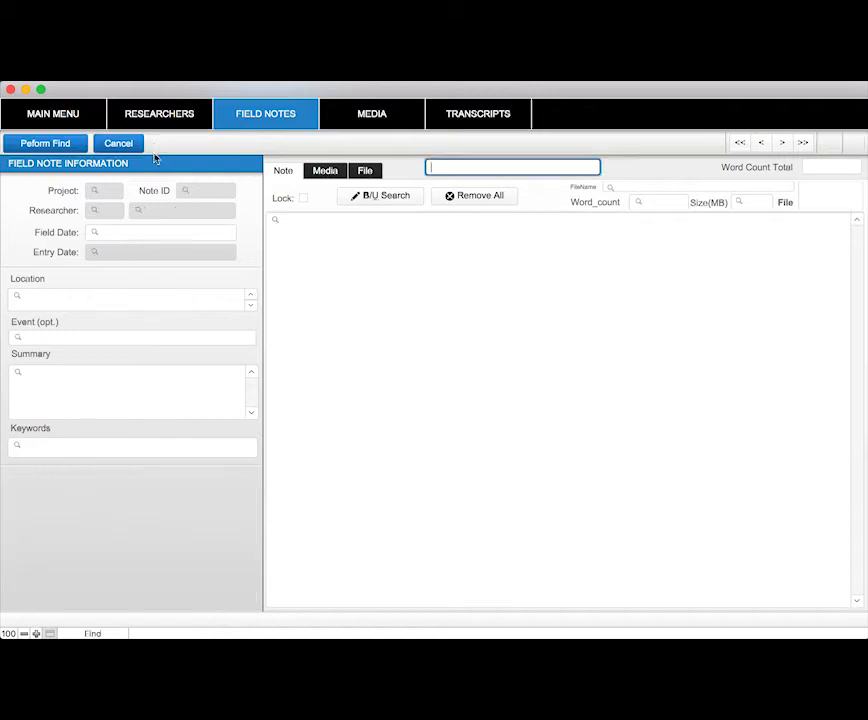
pyautogui.click(136, 224)
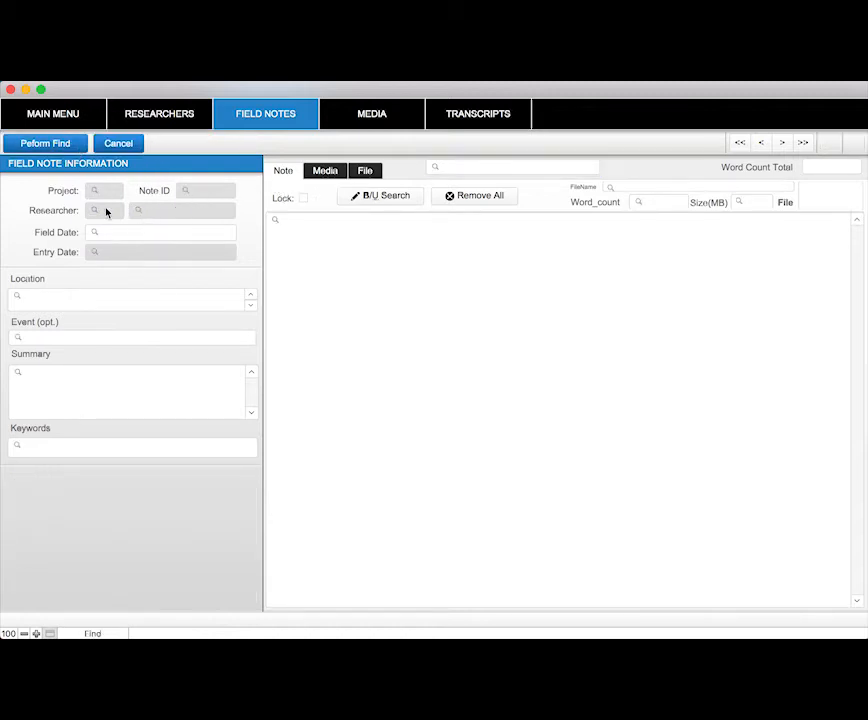
pyautogui.click(105, 210)
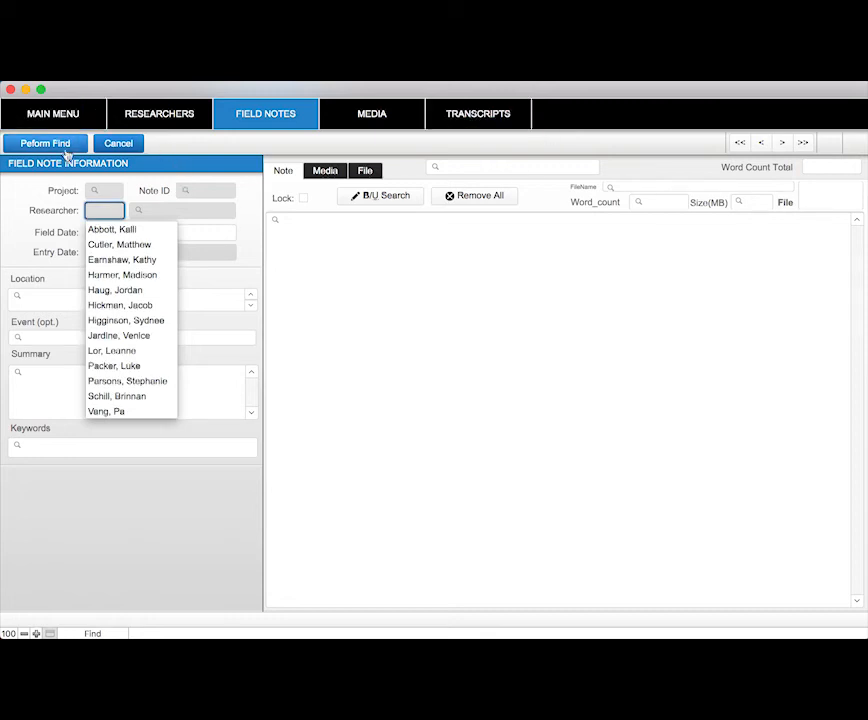
pyautogui.click(121, 230)
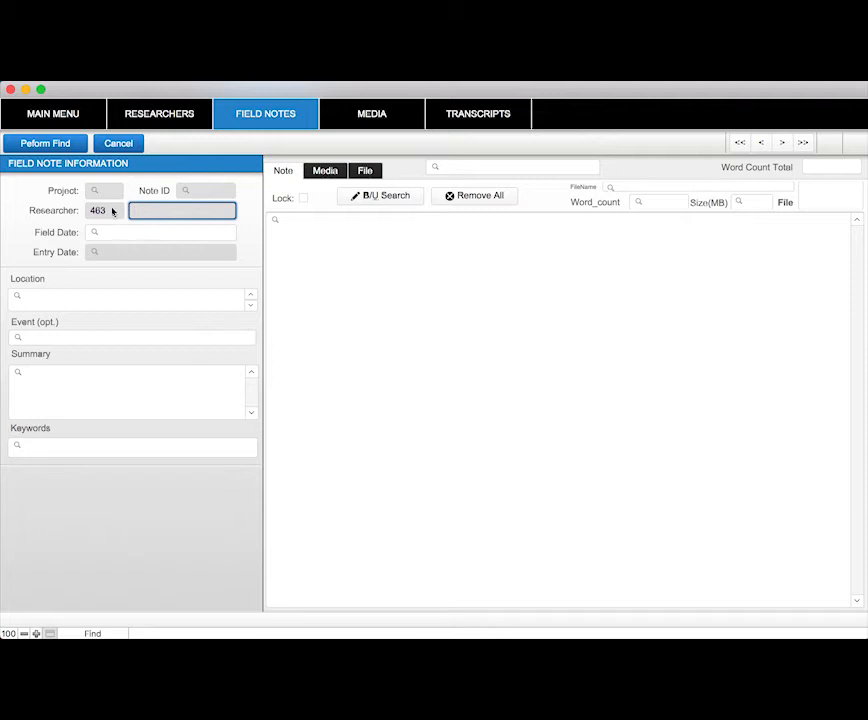
# Add keyword 'feminism', perform the find, and dismiss the no-records-match alert
pyautogui.click(97, 299)
pyautogui.click(87, 383)
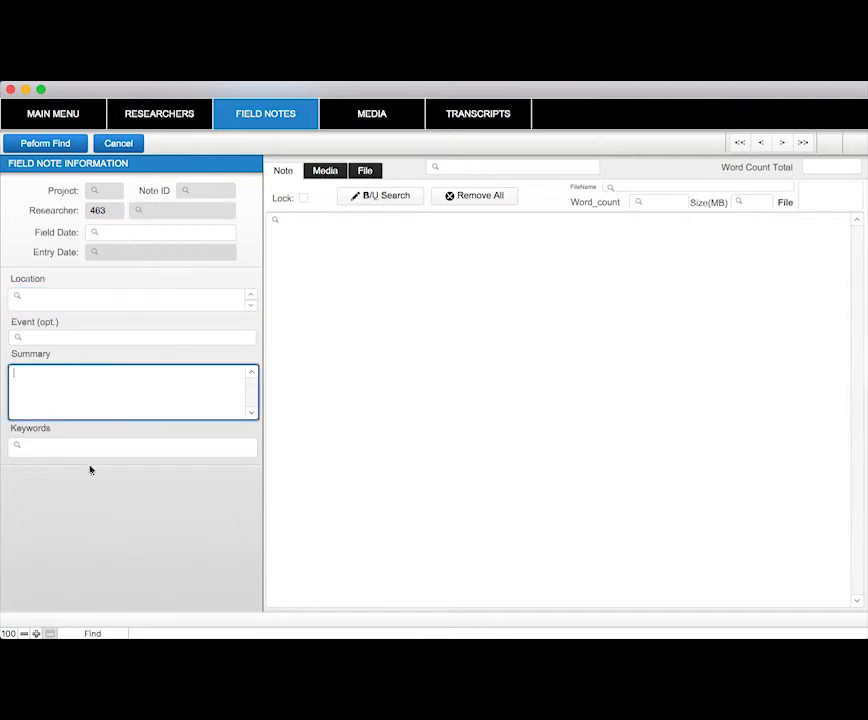
pyautogui.click(80, 446)
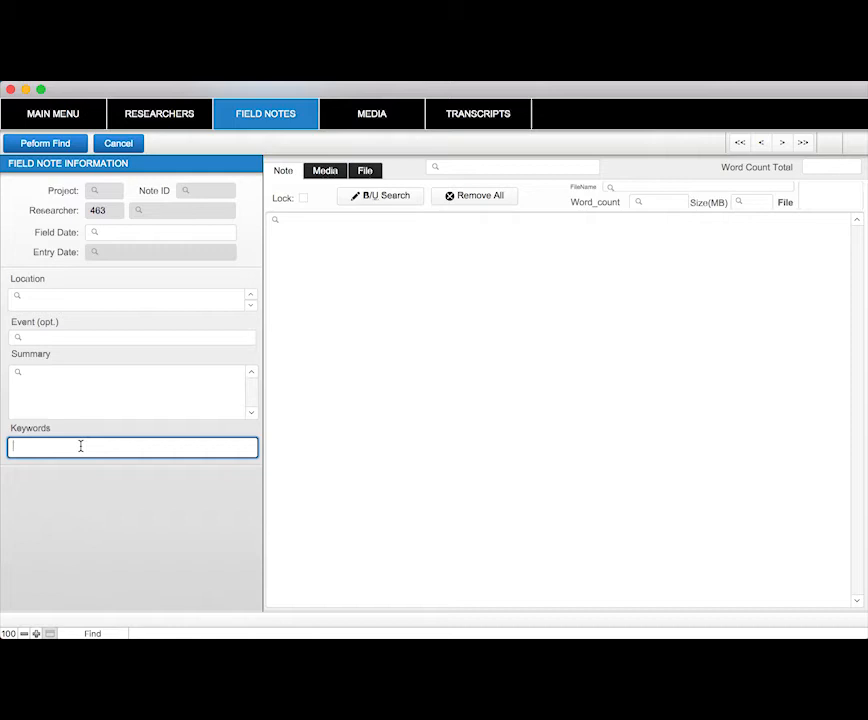
pyautogui.write('feminism')
pyautogui.click(48, 144)
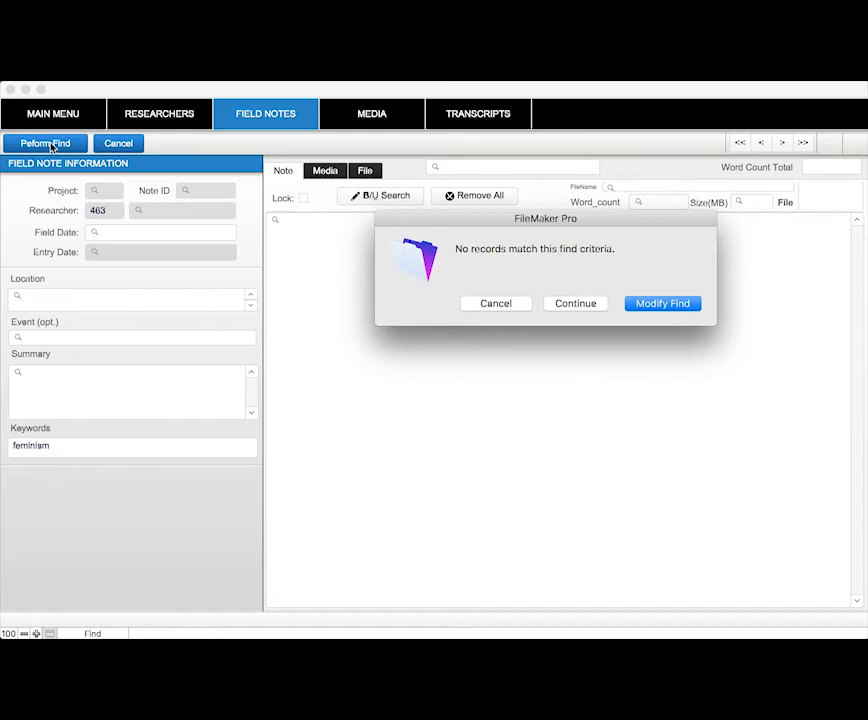
pyautogui.click(495, 304)
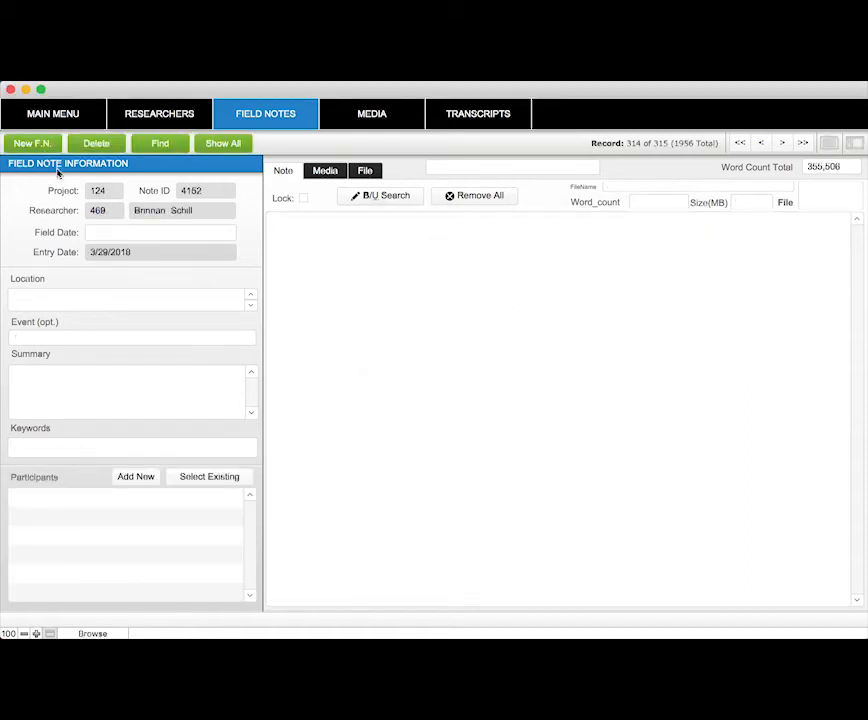
# Find field notes with keyword 'biochips' and flip back and forth between the two matches
pyautogui.click(170, 142)
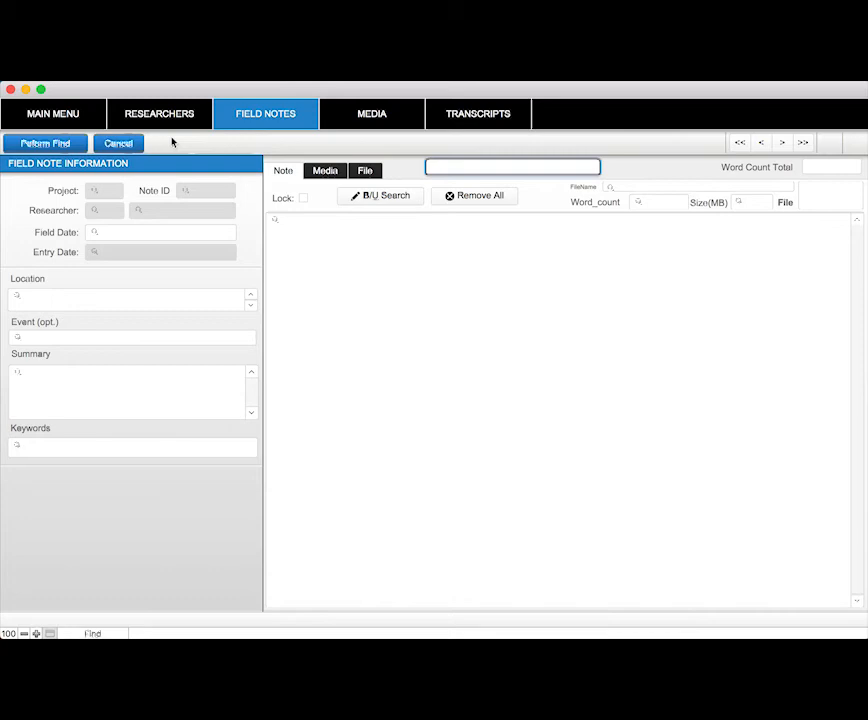
pyautogui.click(76, 446)
pyautogui.write('bio')
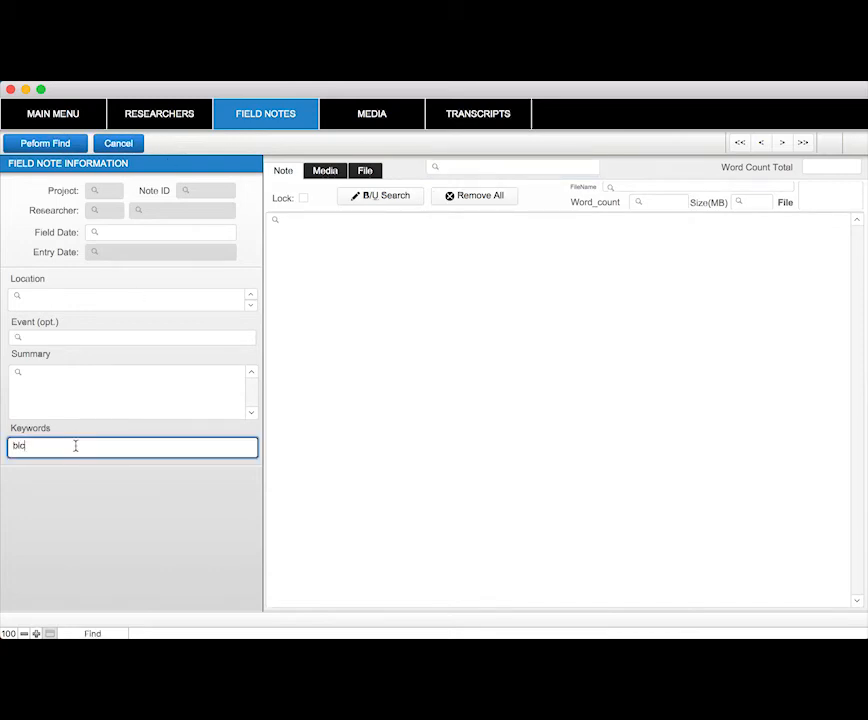
pyautogui.write('chips')
pyautogui.press('Return')
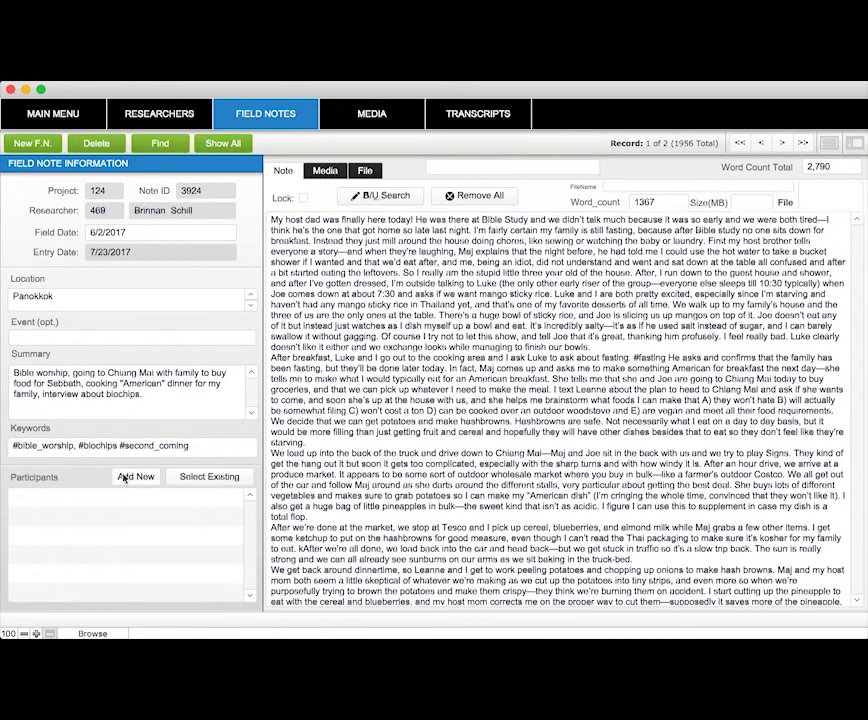
pyautogui.click(781, 145)
pyautogui.click(788, 146)
pyautogui.click(786, 145)
pyautogui.click(786, 145)
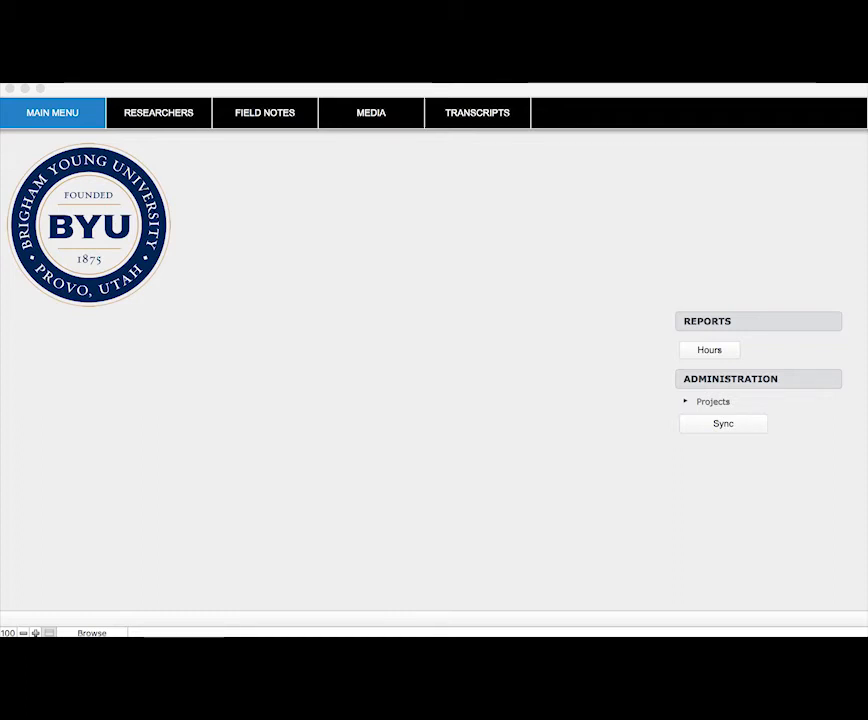
# Activate the database window and switch to the MEDIA records
pyautogui.click(363, 122)
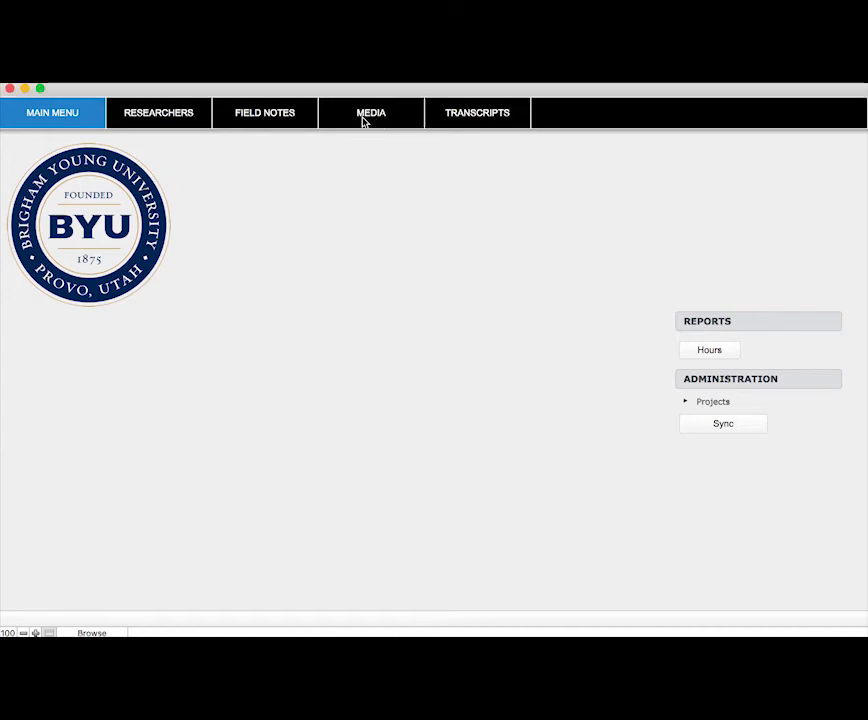
pyautogui.click(363, 120)
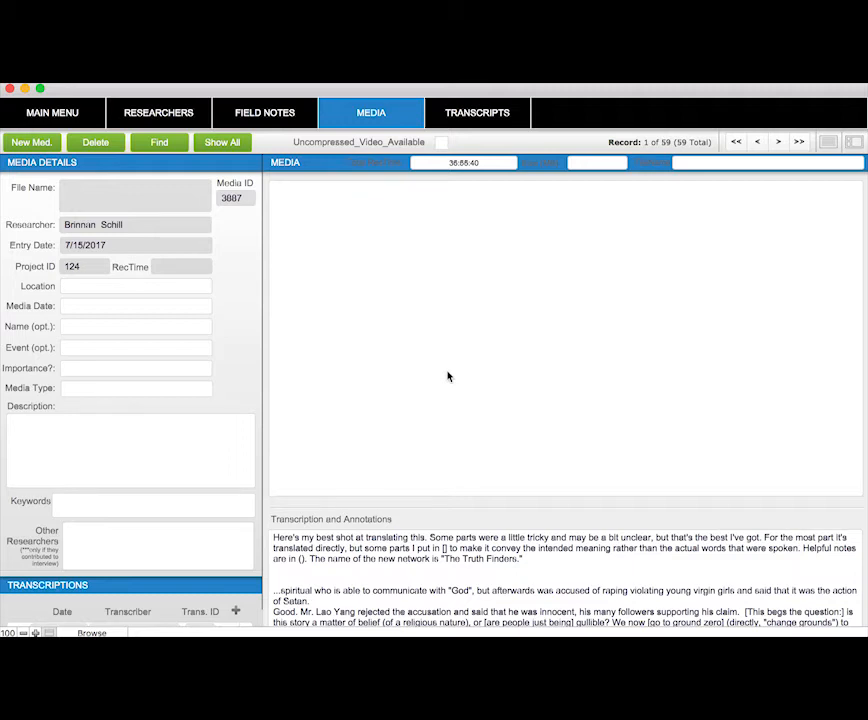
# Create new media record 3960 and drag PANBS3004.jpg from Finder into its media field
pyautogui.click(35, 145)
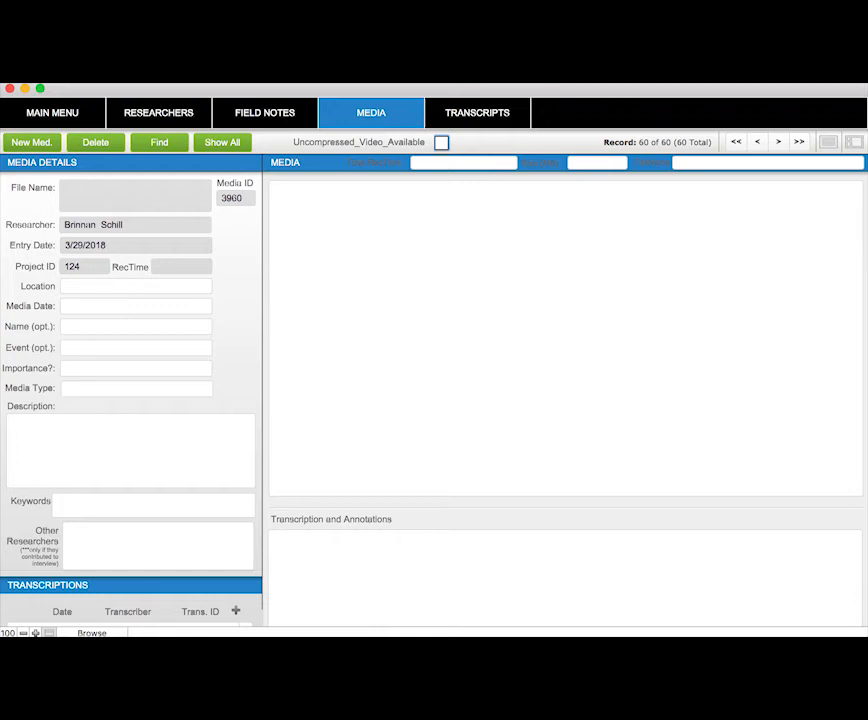
pyautogui.press('super+Tab')
pyautogui.moveTo(863, 184); pyautogui.dragTo(654, 108)
pyautogui.click(762, 153)
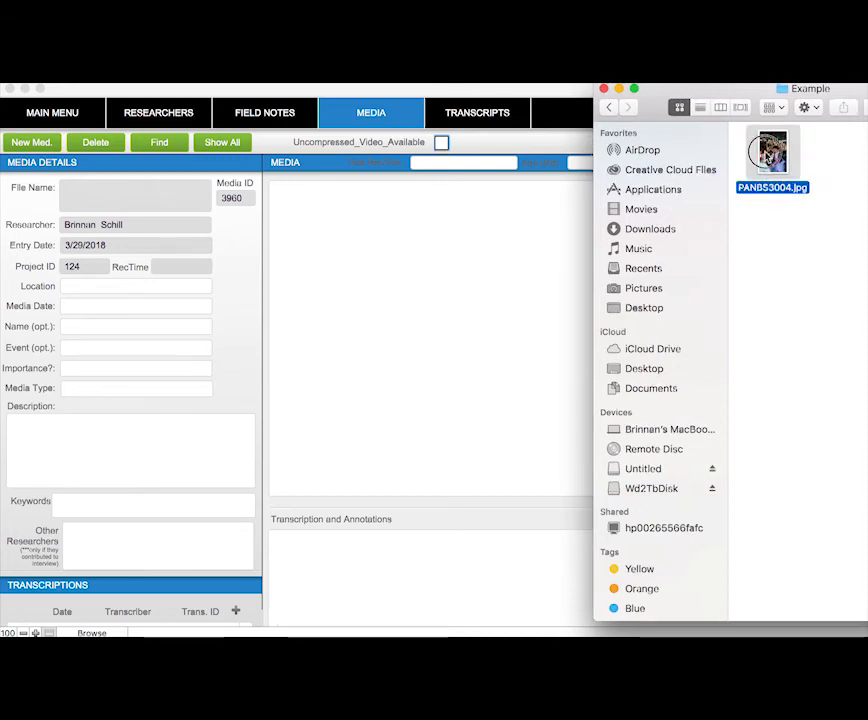
pyautogui.moveTo(762, 153); pyautogui.dragTo(451, 310)
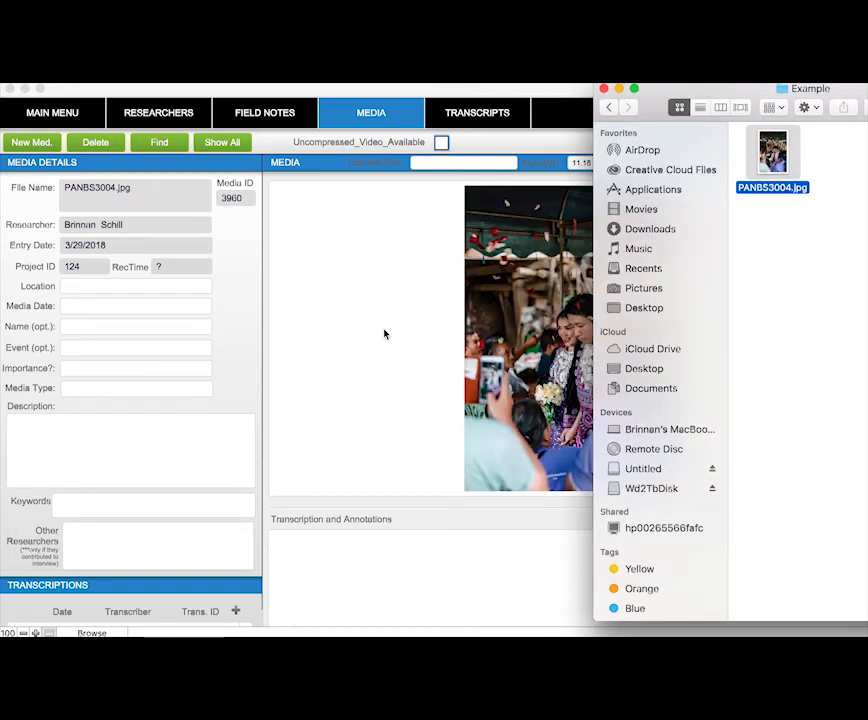
# Bring FileMaker in front of Finder to show media record 3960 with PANBS3004.jpg
pyautogui.click(384, 334)
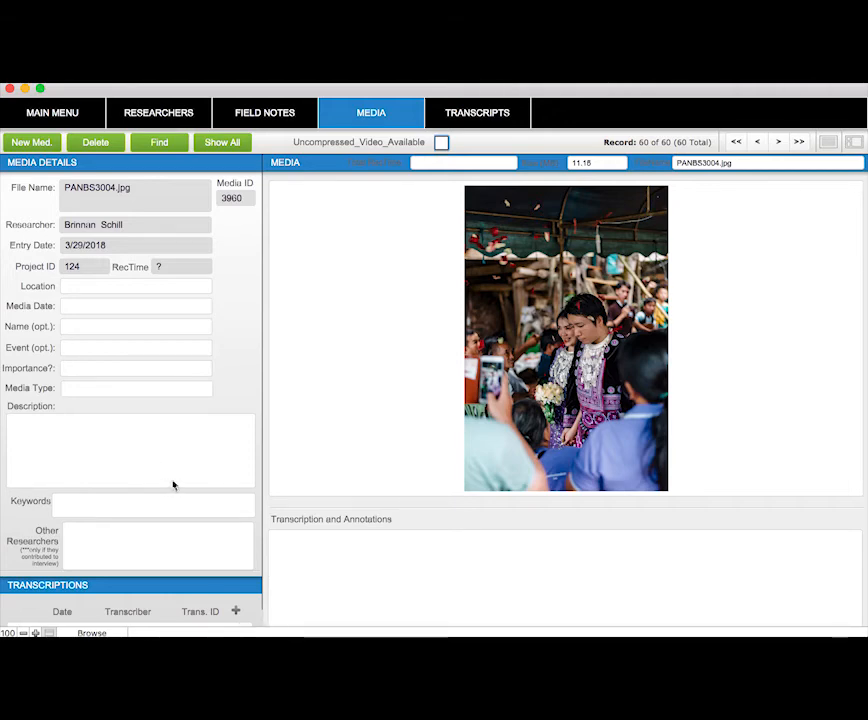
pyautogui.scroll(-3, 190, 518)
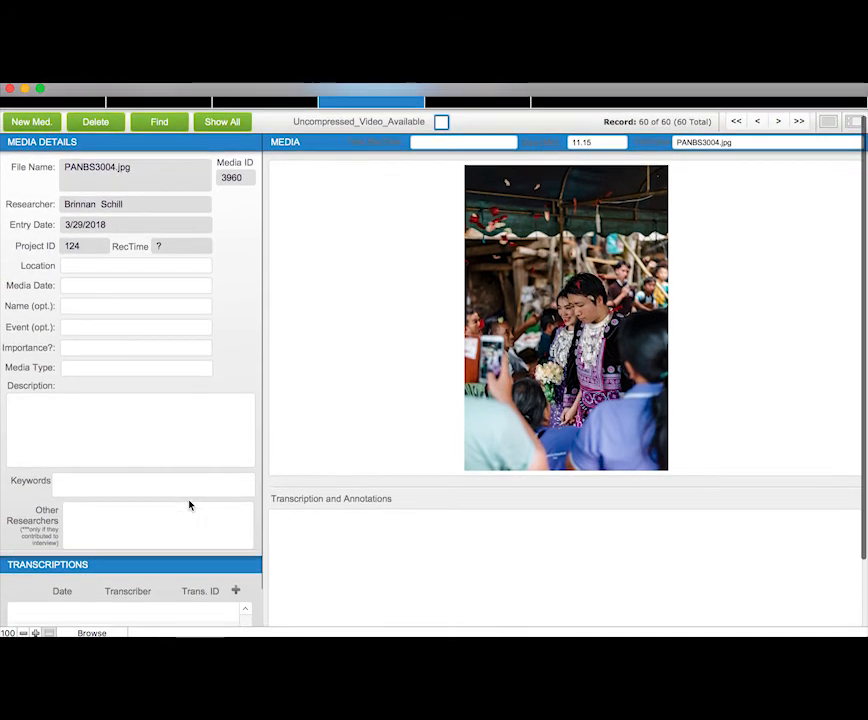
pyautogui.scroll(2, 190, 505)
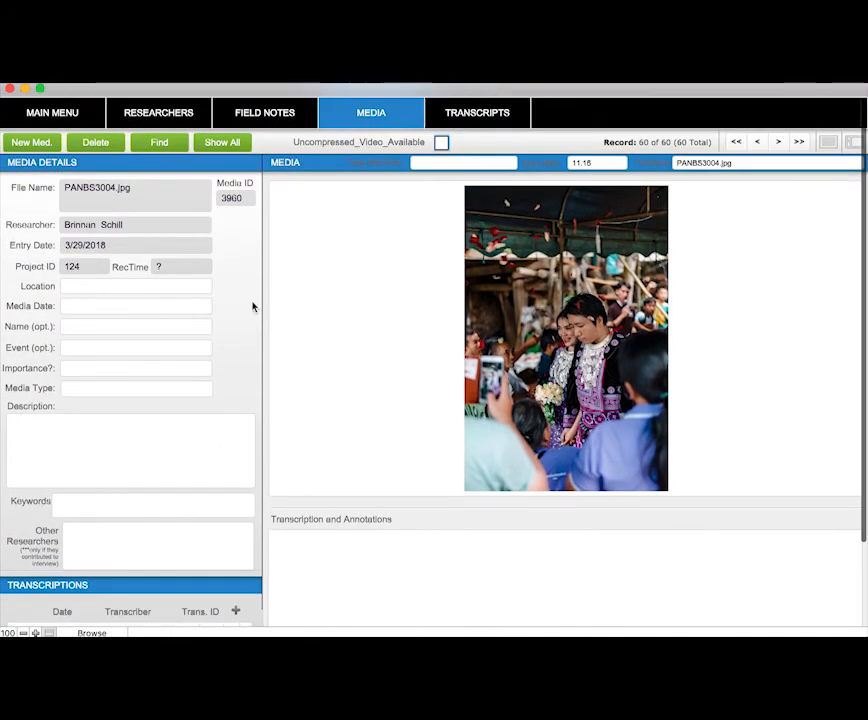
pyautogui.click(765, 144)
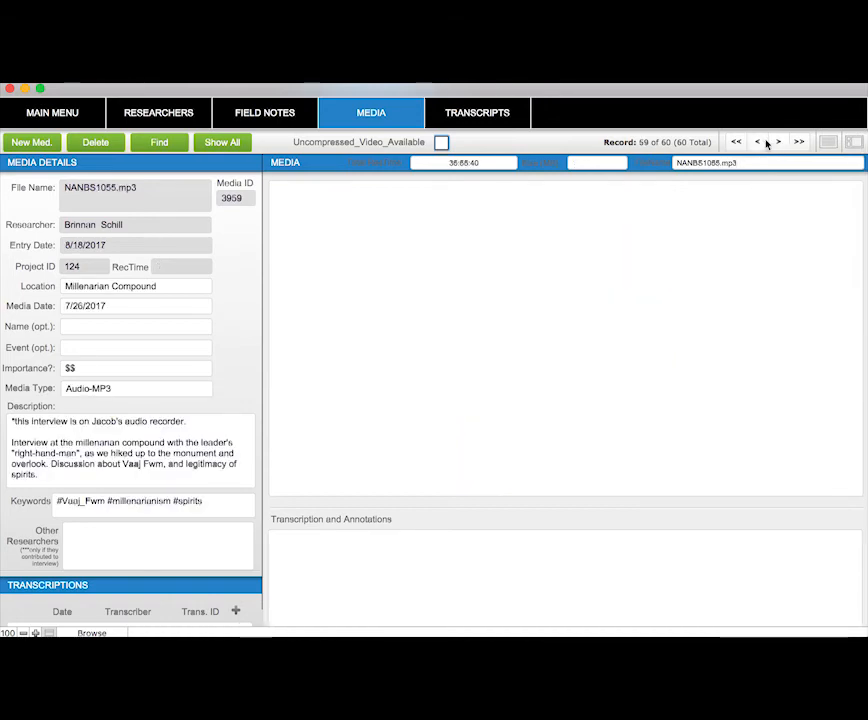
pyautogui.click(765, 144)
pyautogui.click(765, 144)
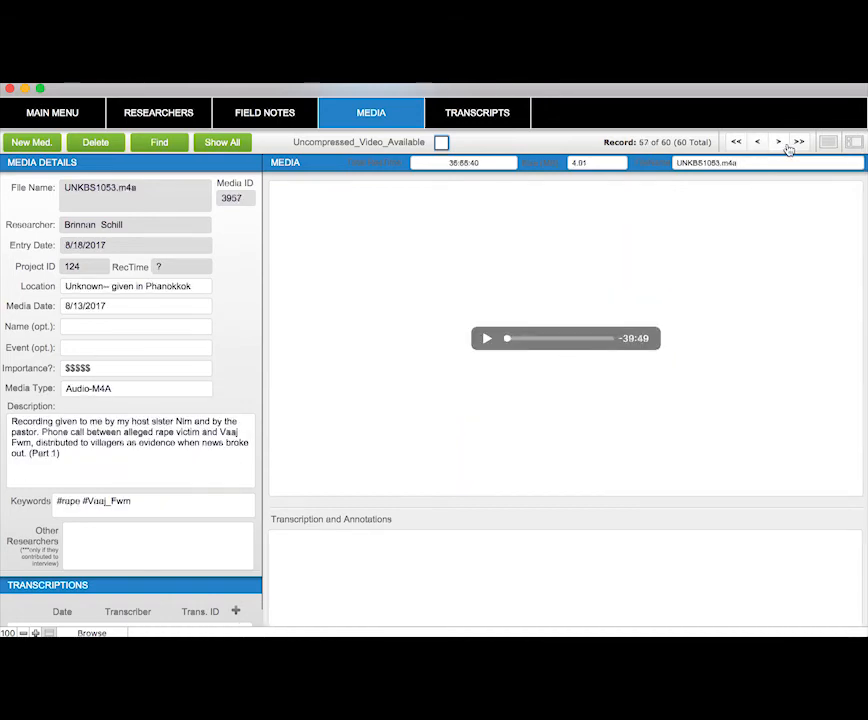
pyautogui.click(786, 147)
pyautogui.click(786, 147)
pyautogui.click(787, 147)
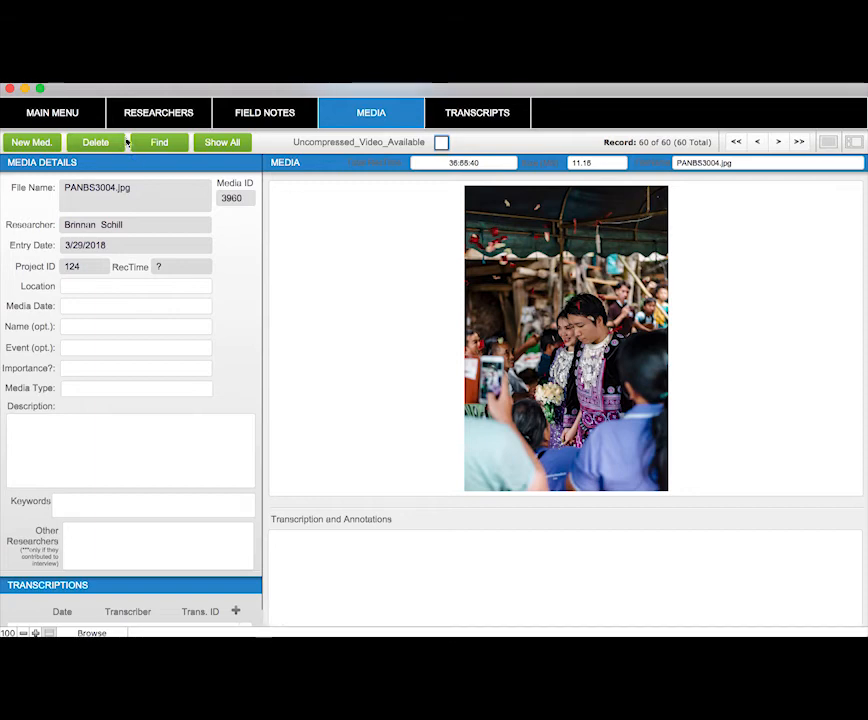